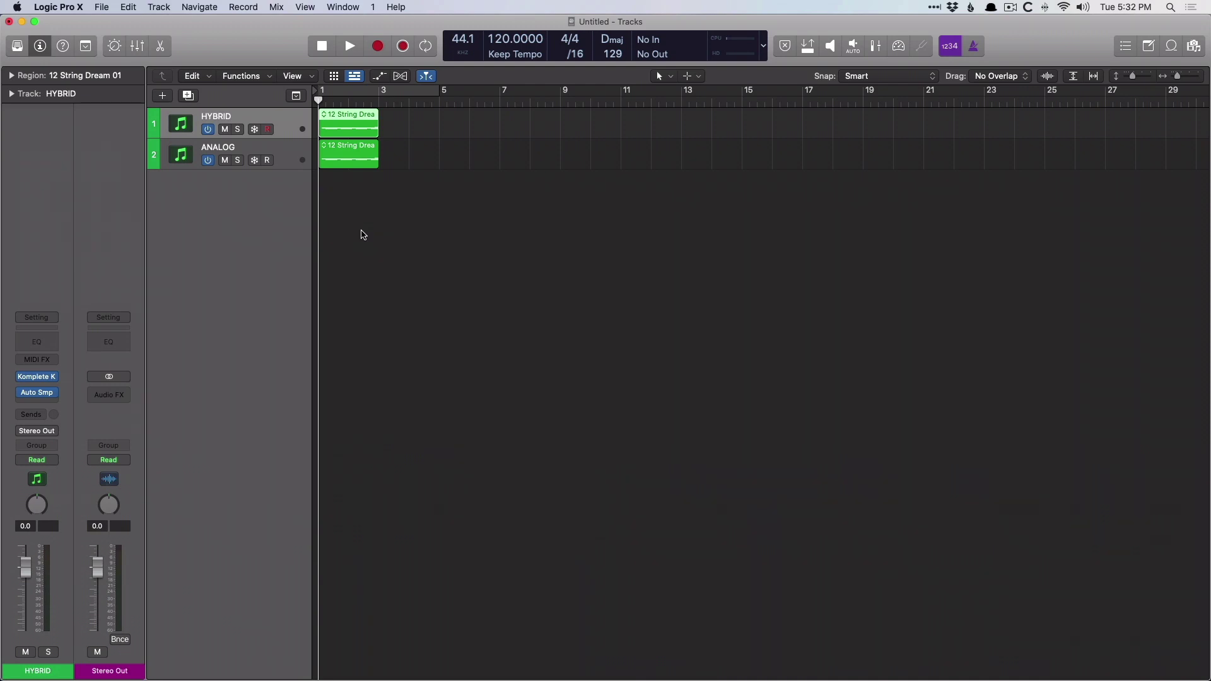
# Step: Open the HYBRID track's Auto Sampler and try adjusting the C1–B5 range handles
pyautogui.click(36, 393)
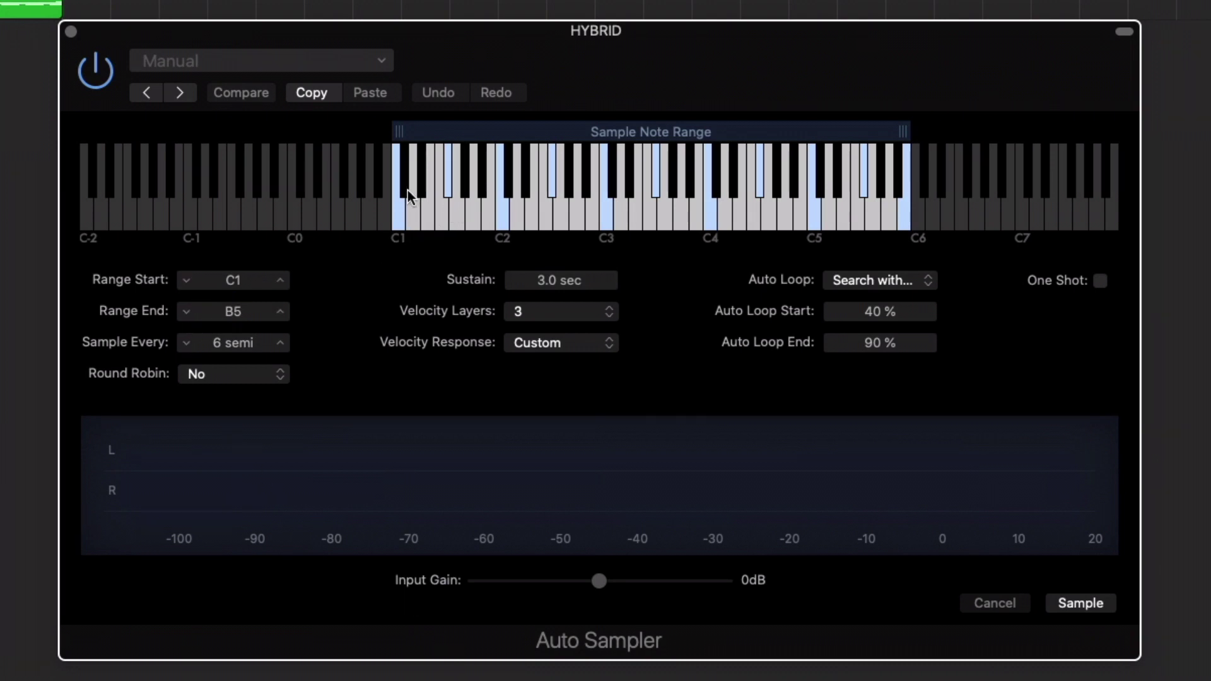
pyautogui.moveTo(395, 127)
pyautogui.mouseDown()
pyautogui.moveTo(228, 131)
pyautogui.moveTo(399, 130)
pyautogui.mouseUp()
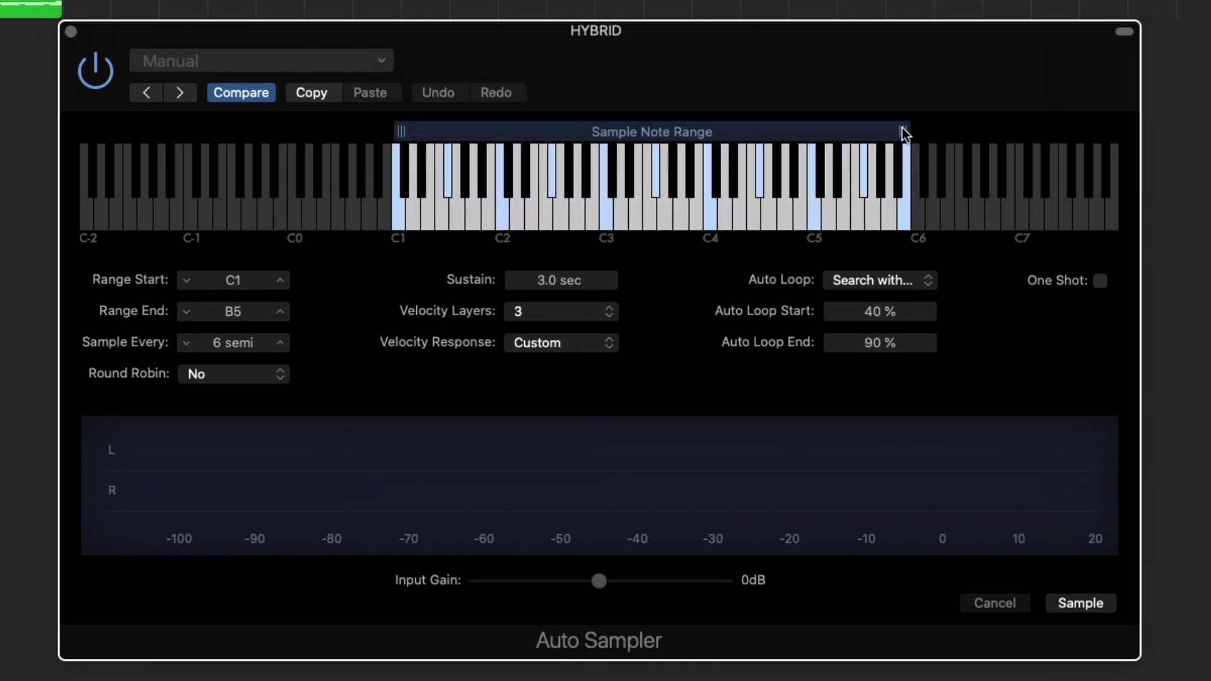
pyautogui.moveTo(902, 127)
pyautogui.mouseDown()
pyautogui.moveTo(940, 131)
pyautogui.moveTo(903, 130)
pyautogui.mouseUp()
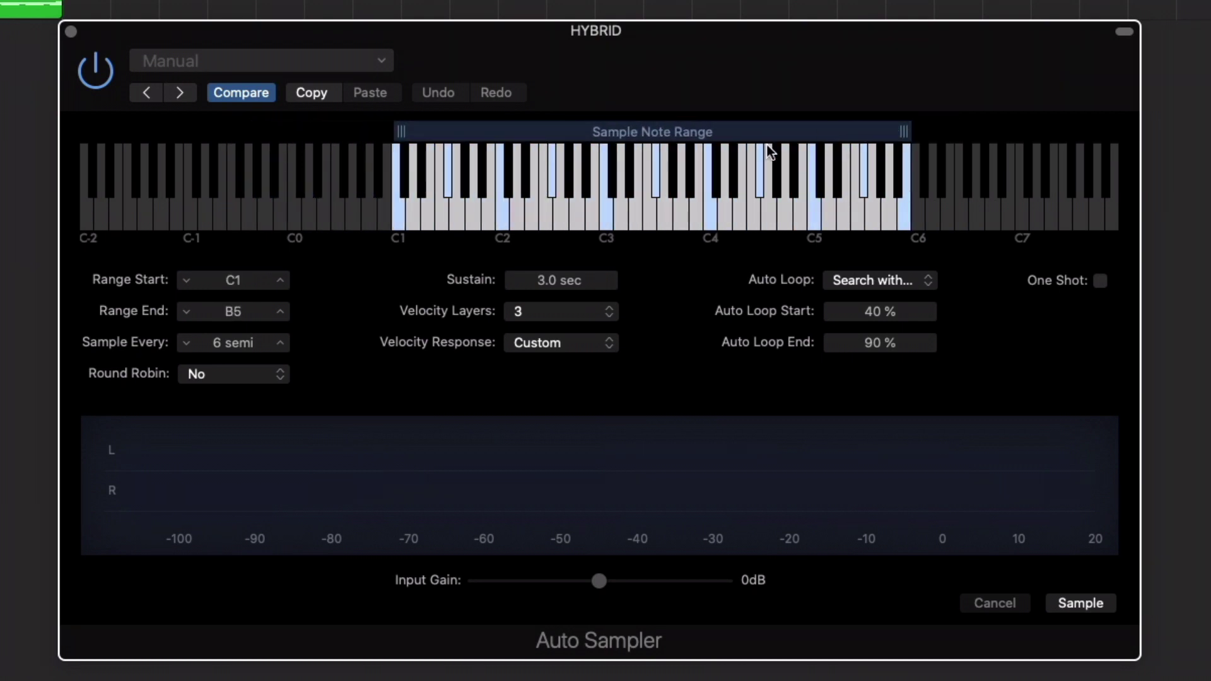
pyautogui.click(236, 282)
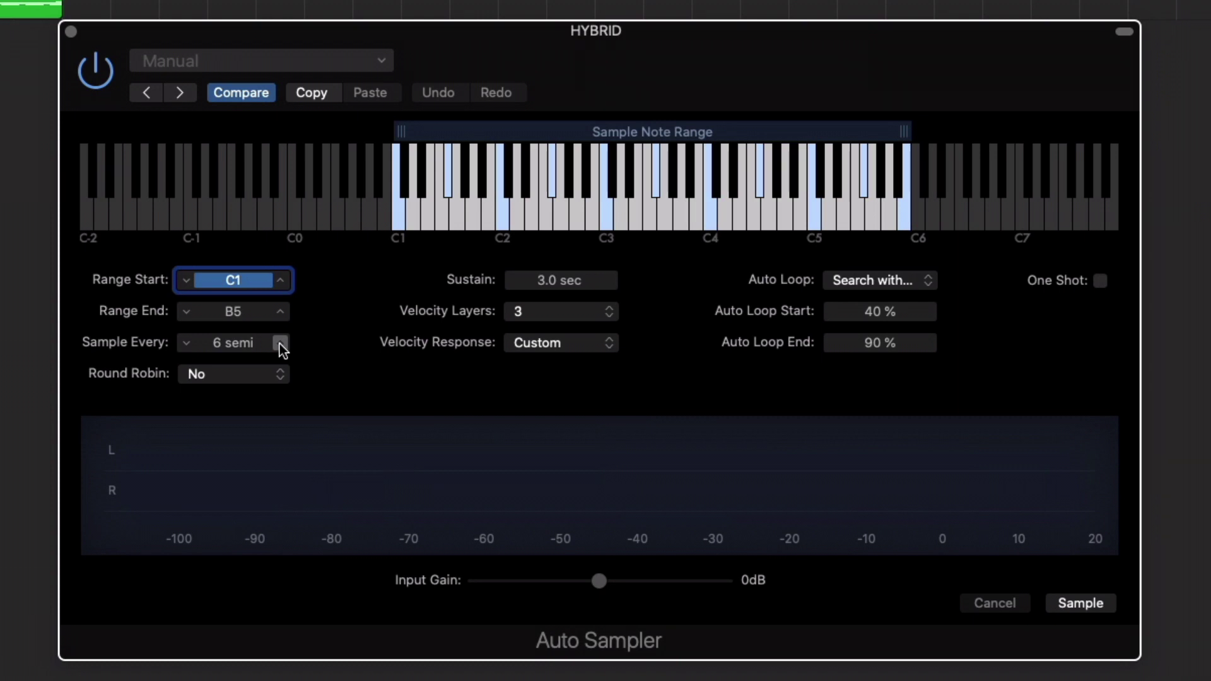
# Step: Try a Sample Every value of 1 semitone, then set it back to 6
pyautogui.click(258, 344)
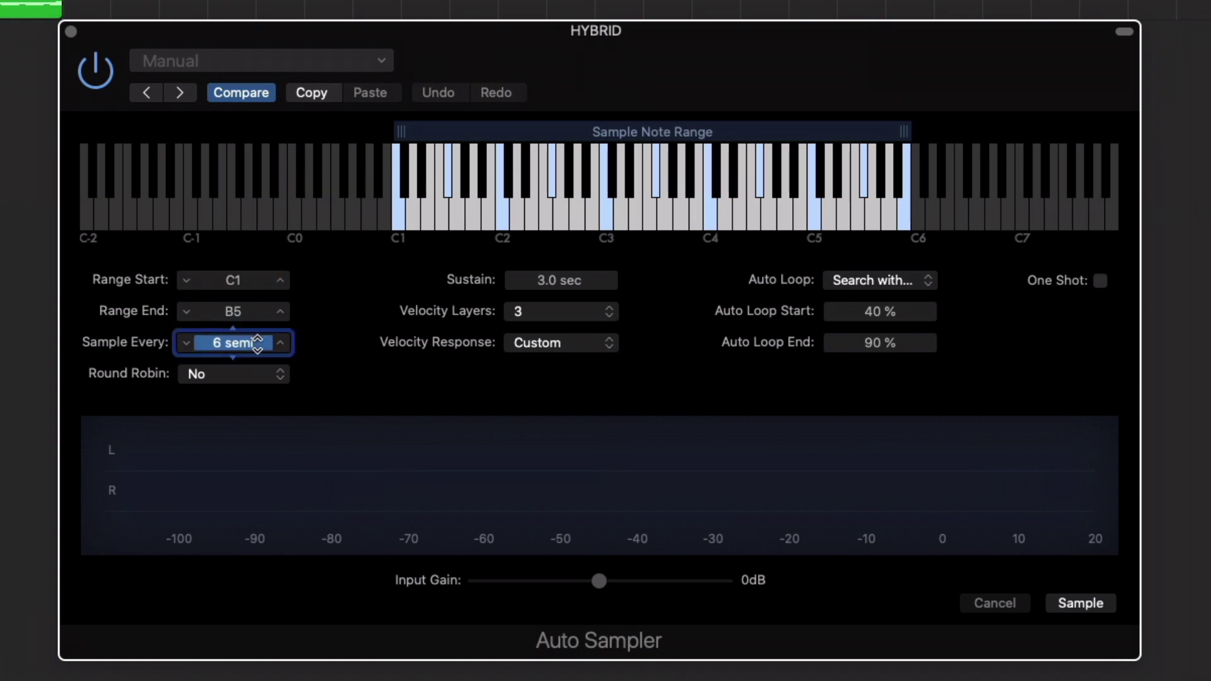
pyautogui.write('1')
pyautogui.press('Return')
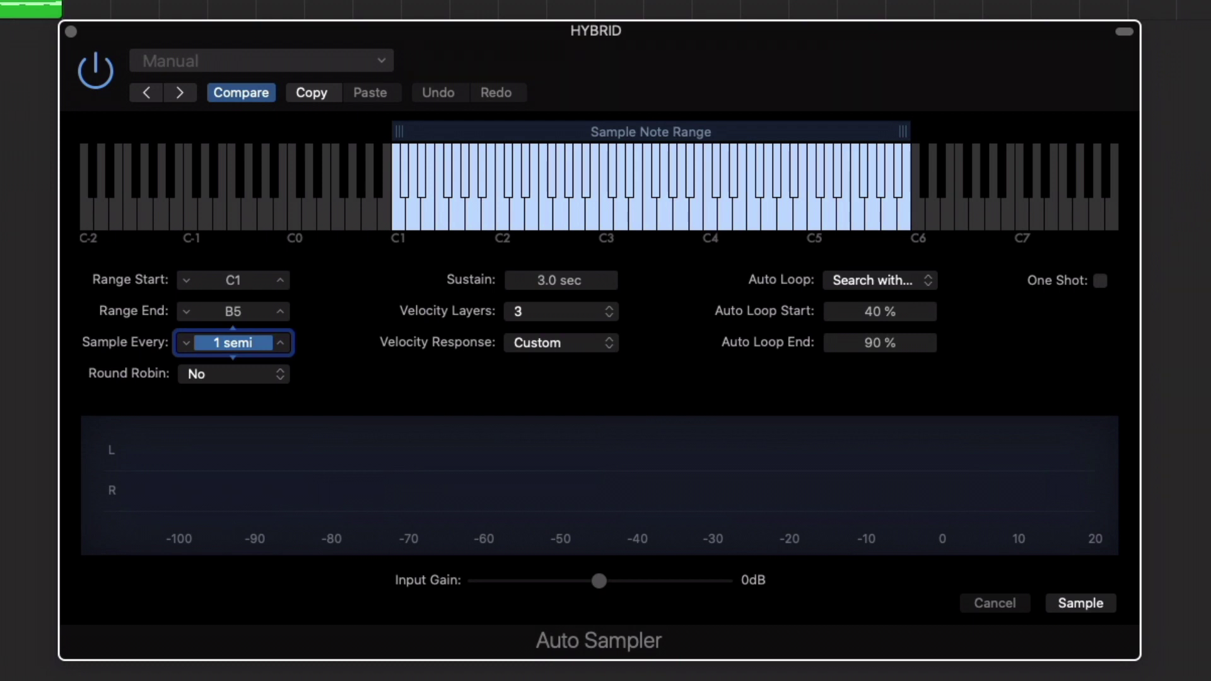
pyautogui.write('6')
pyautogui.press('Return')
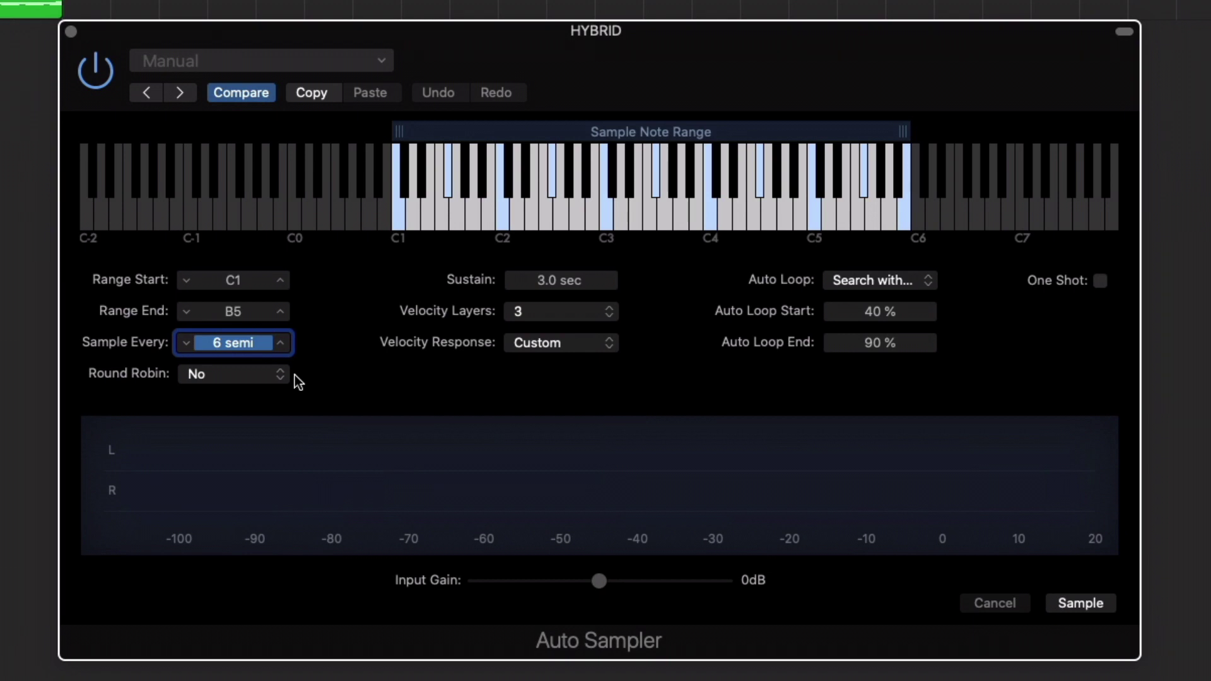
pyautogui.moveTo(508, 316)
# Step: Close the HYBRID Auto Sampler and play a test note on the ANALOG instrument
pyautogui.click(70, 31)
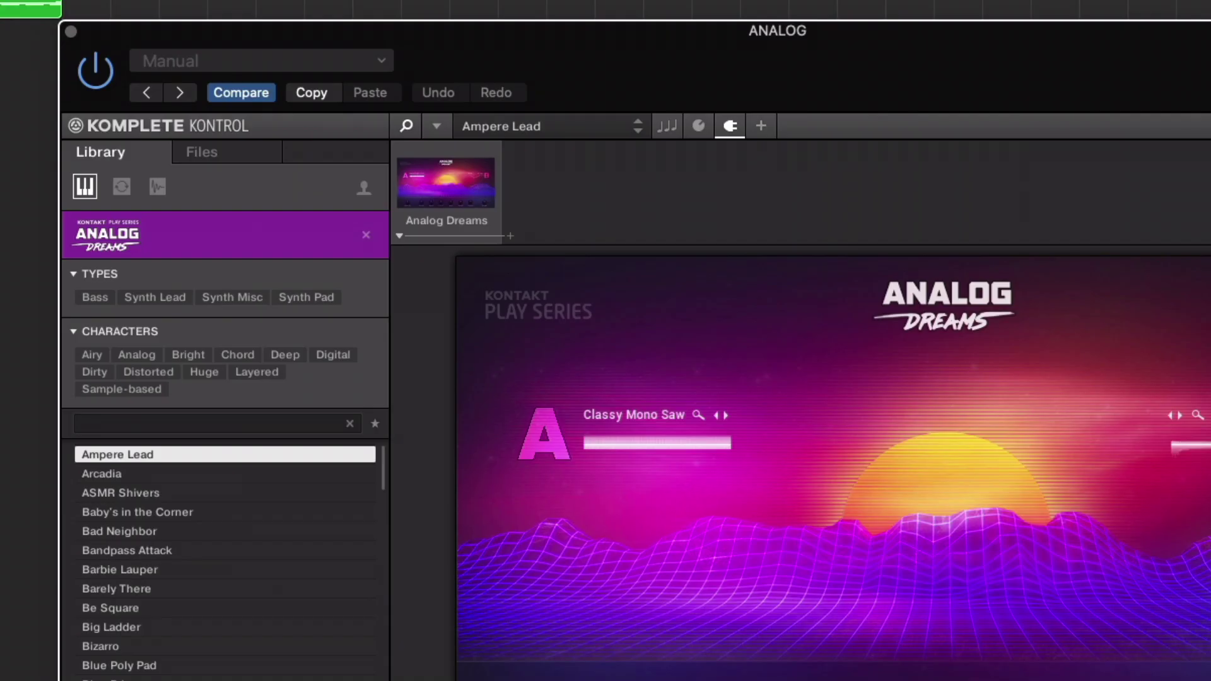
pyautogui.press('super+k')
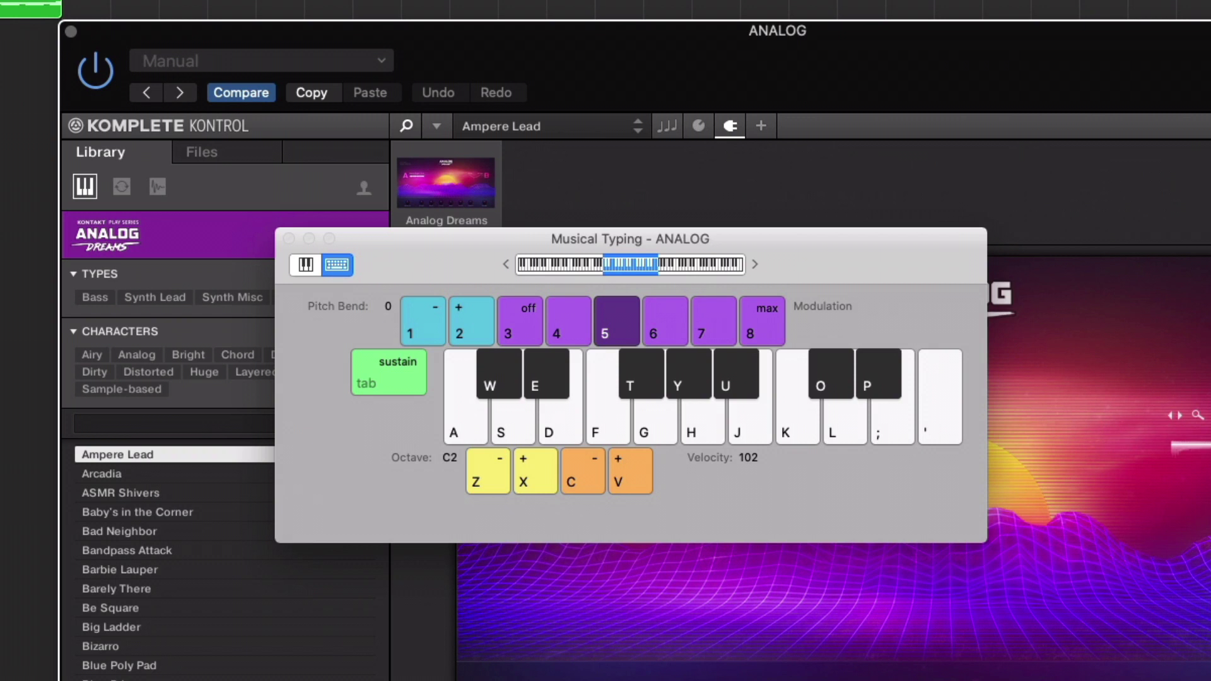
pyautogui.press('a')
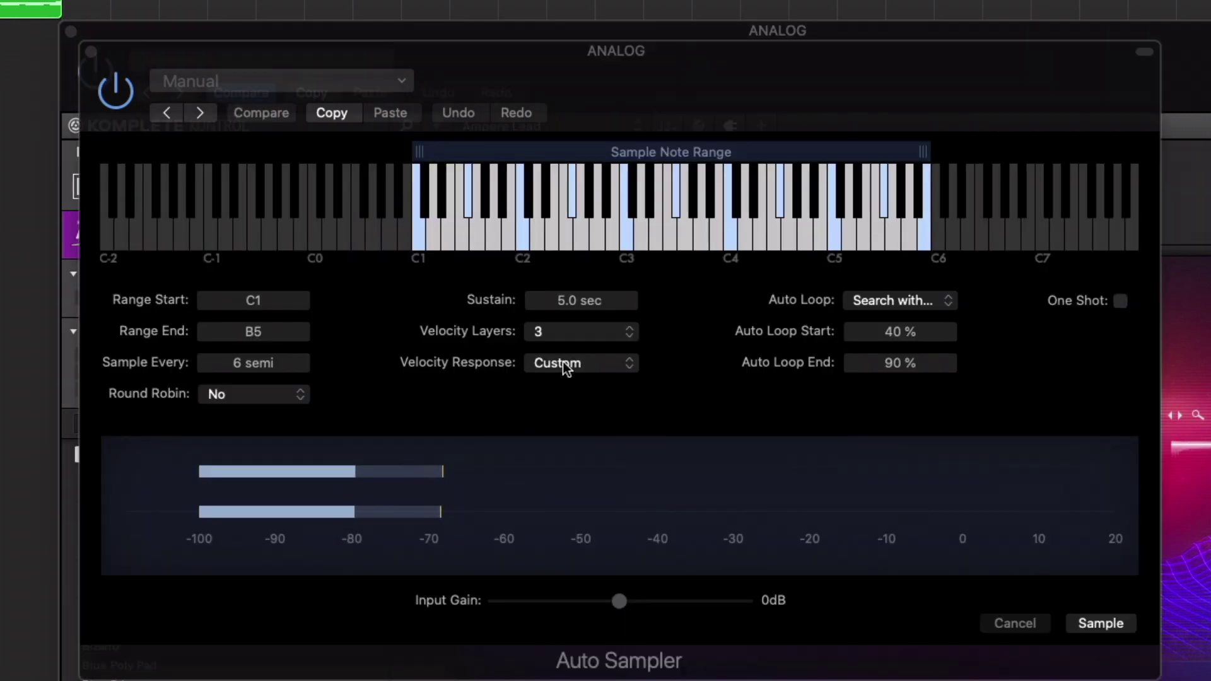
# Step: Keep three velocity layers and audition the 12, 85 and 127 velocity lines
pyautogui.click(628, 340)
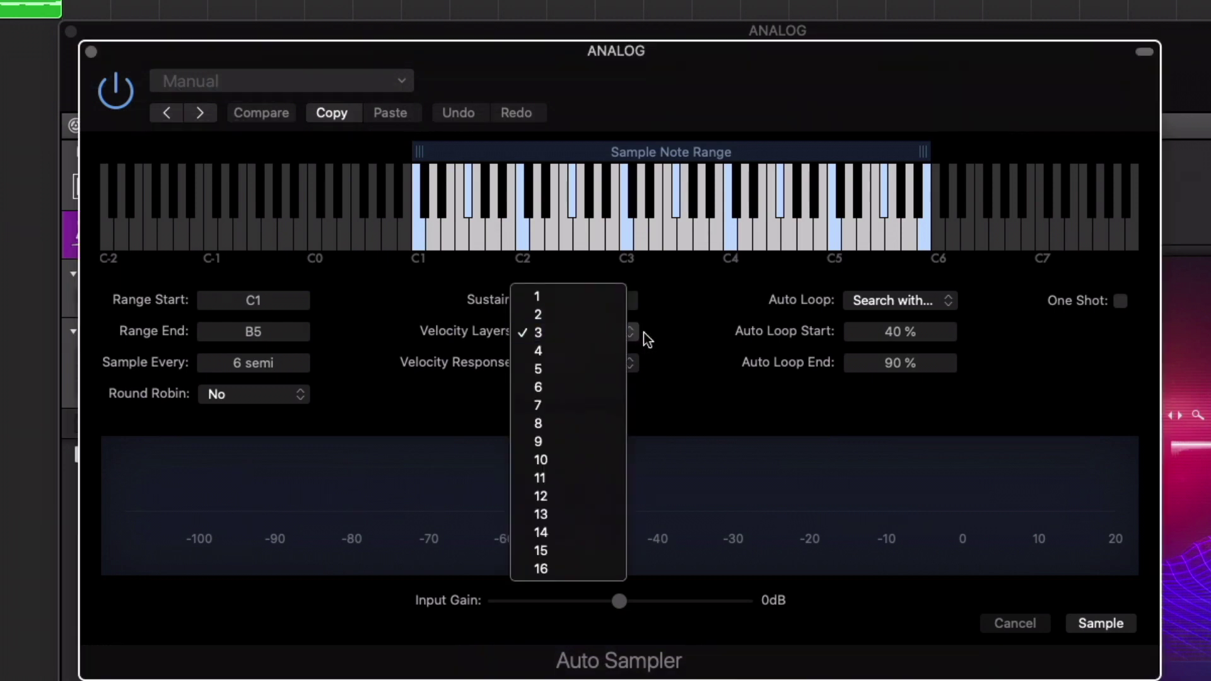
pyautogui.click(638, 377)
pyautogui.click(627, 340)
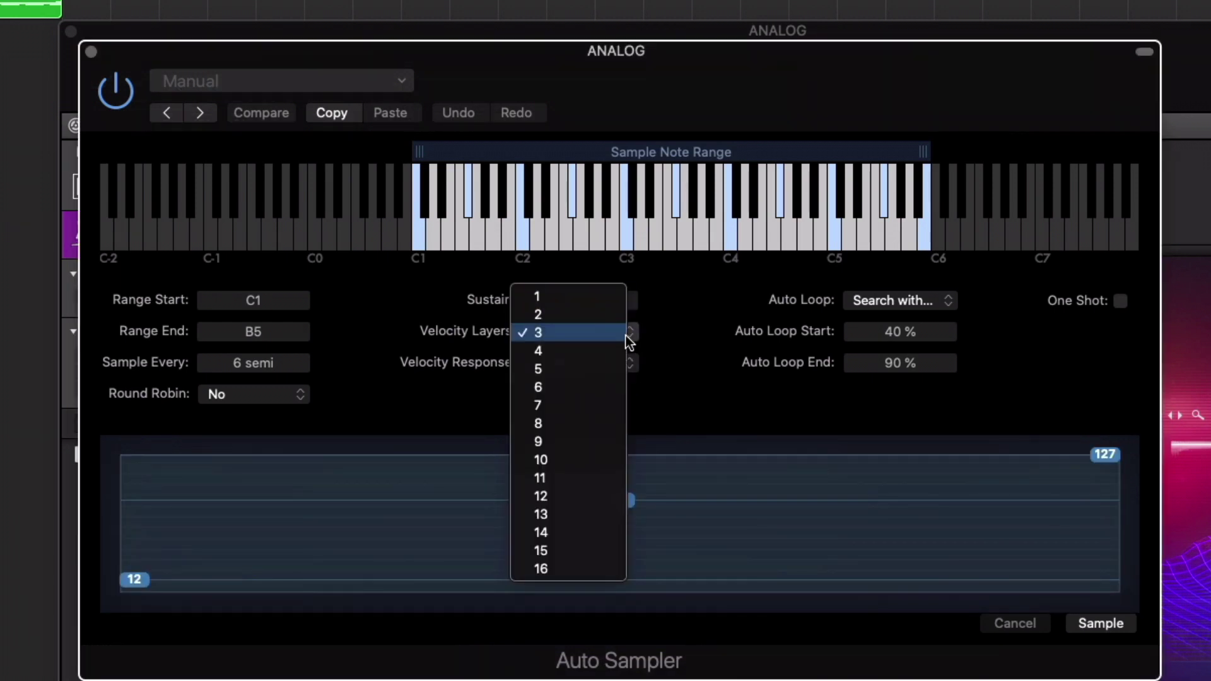
pyautogui.click(670, 372)
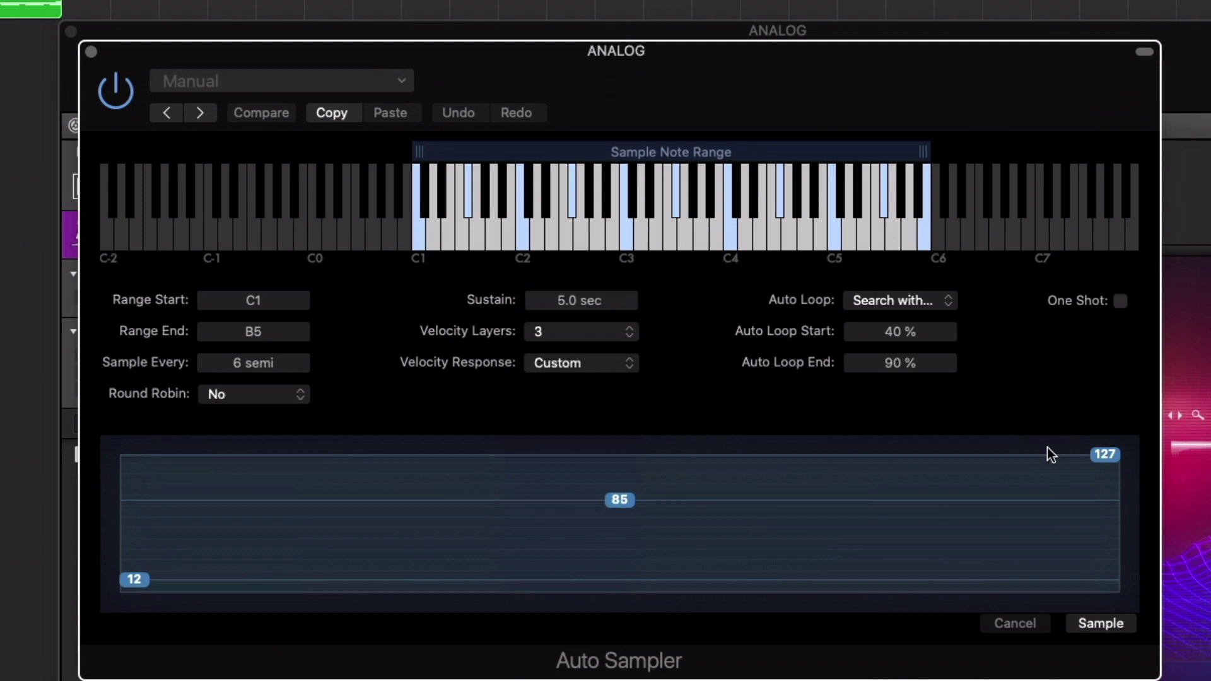
pyautogui.click(125, 585)
pyautogui.click(625, 501)
pyautogui.click(1100, 452)
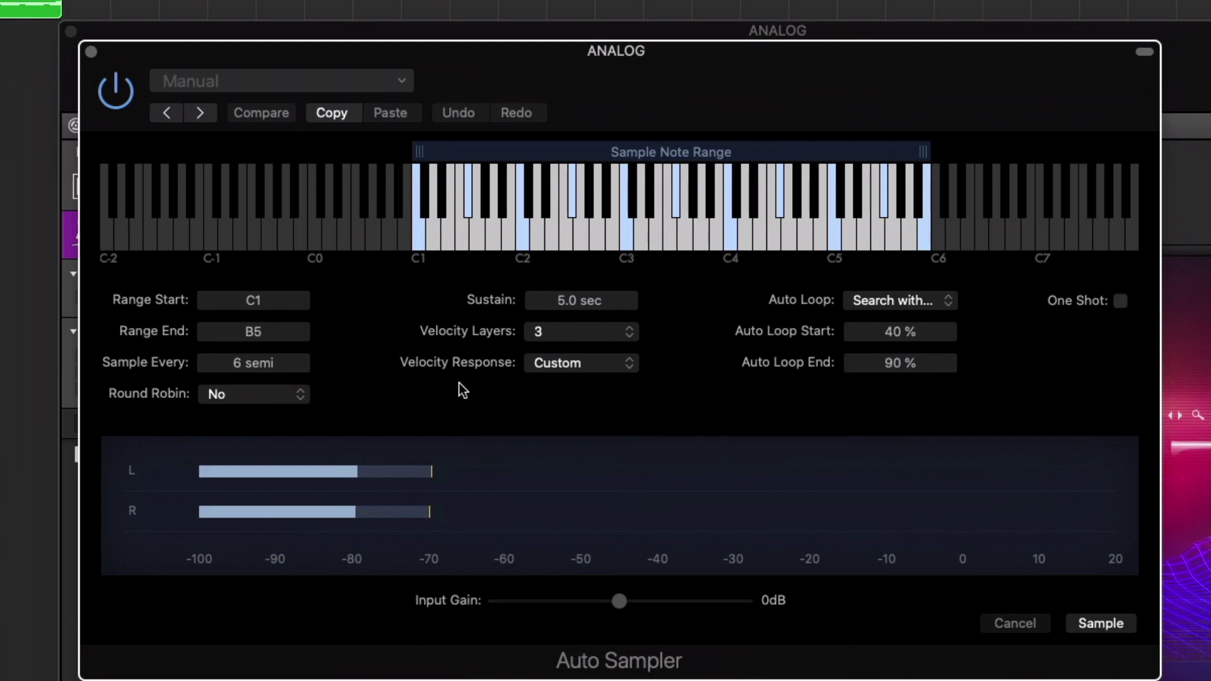
# Step: After trying Exp1 and Log 1, choose Linear velocity response and lower the bottom layer from 42 to 11
pyautogui.click(577, 368)
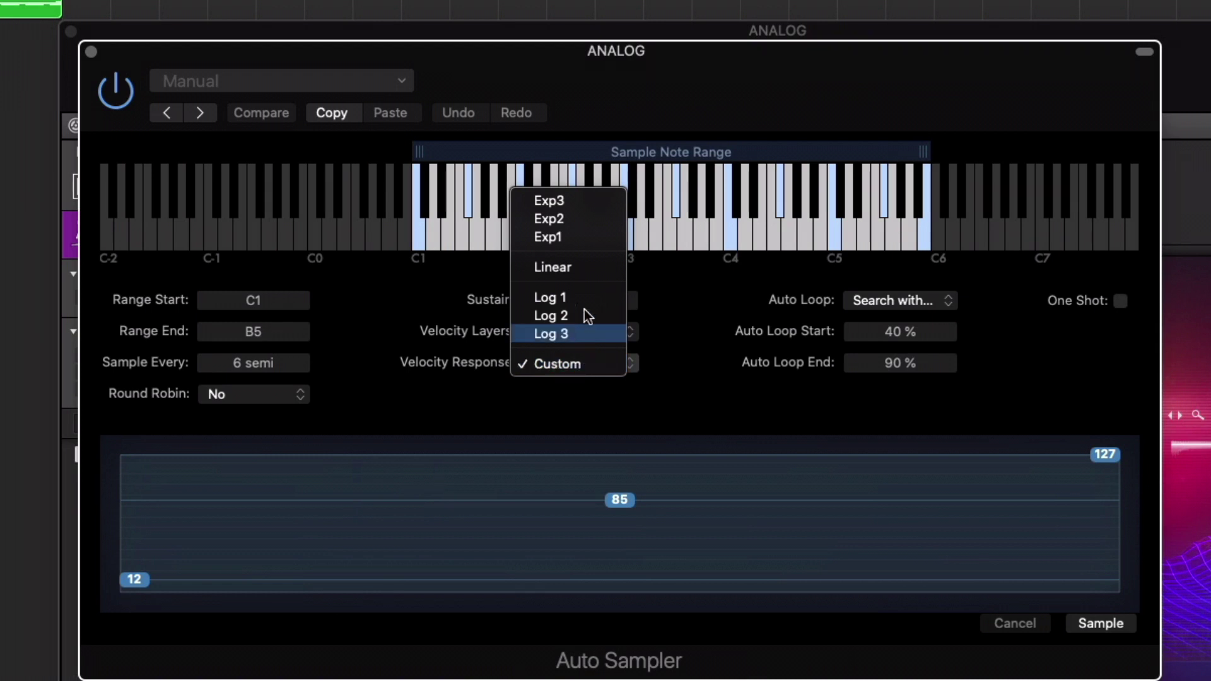
pyautogui.click(593, 237)
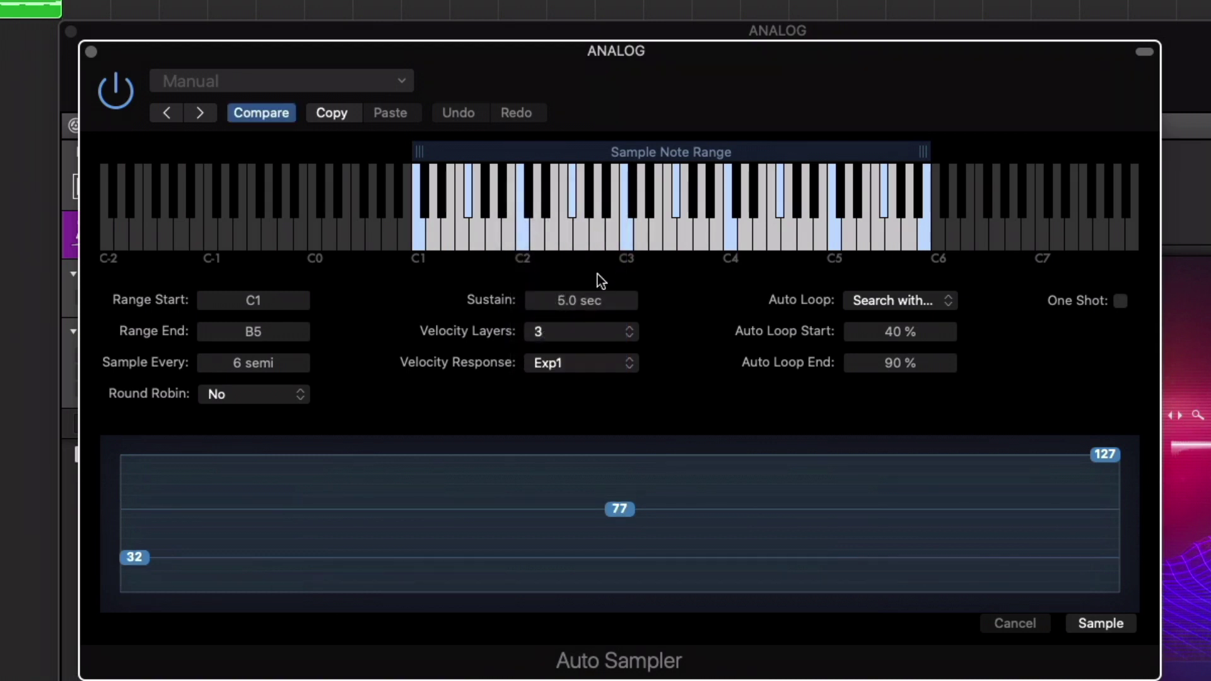
pyautogui.click(605, 361)
pyautogui.click(601, 394)
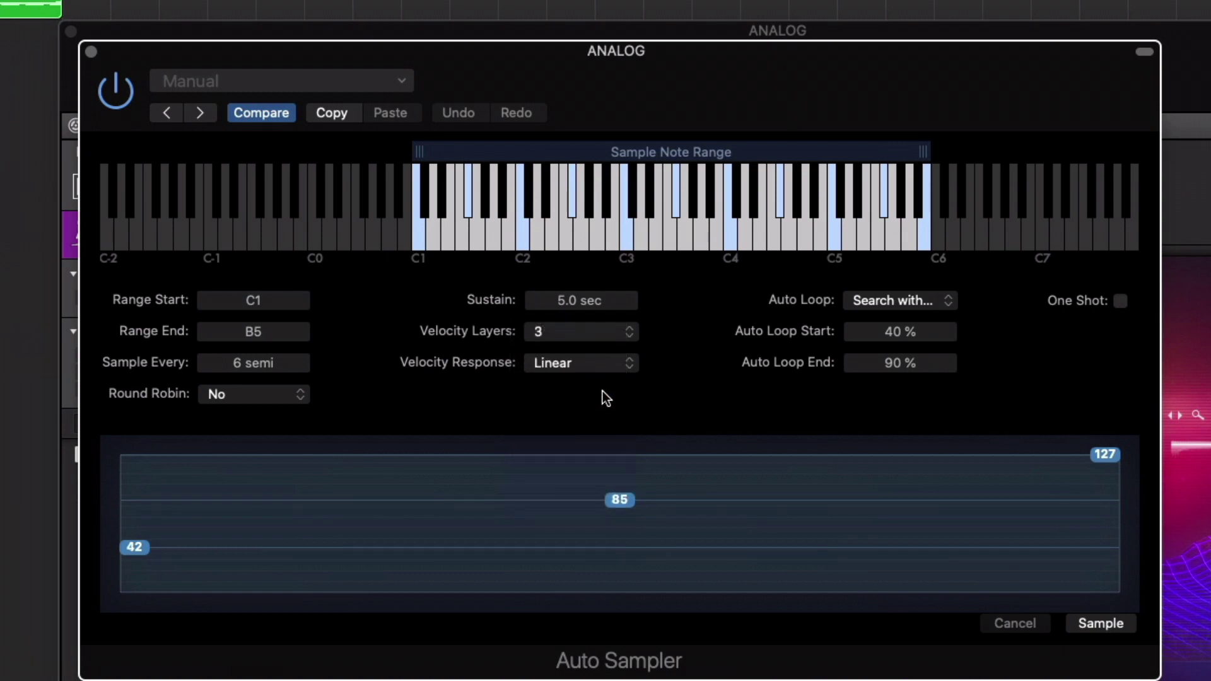
pyautogui.click(603, 369)
pyautogui.click(597, 391)
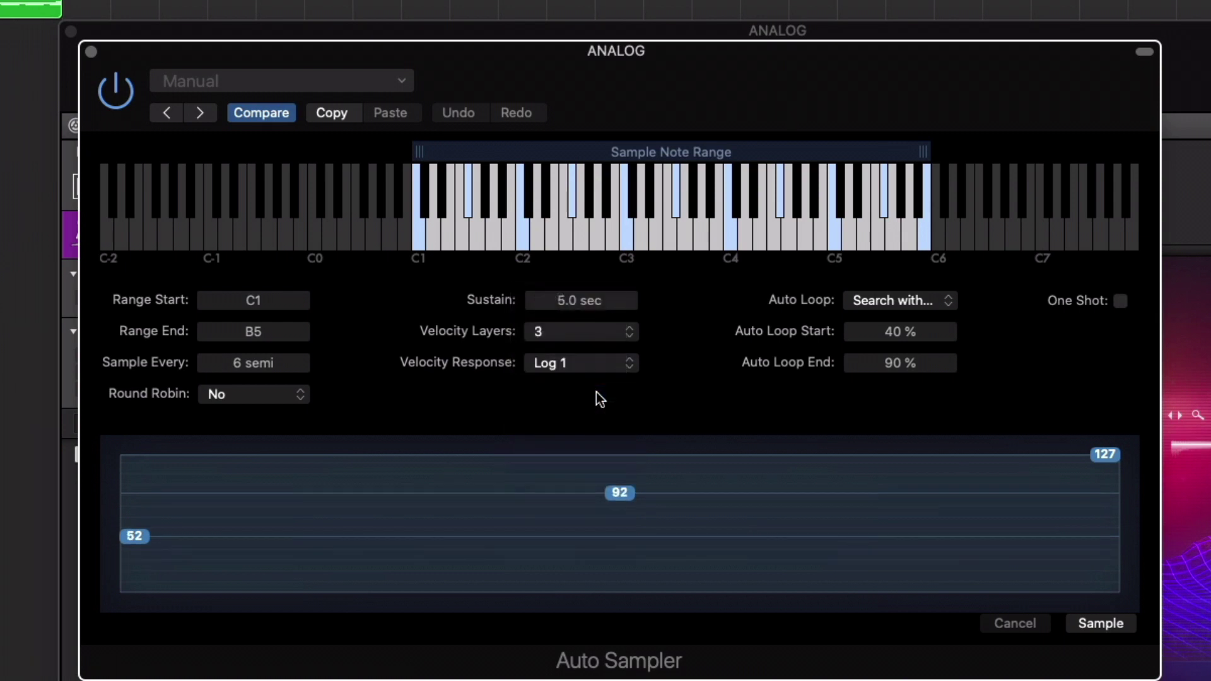
pyautogui.click(608, 363)
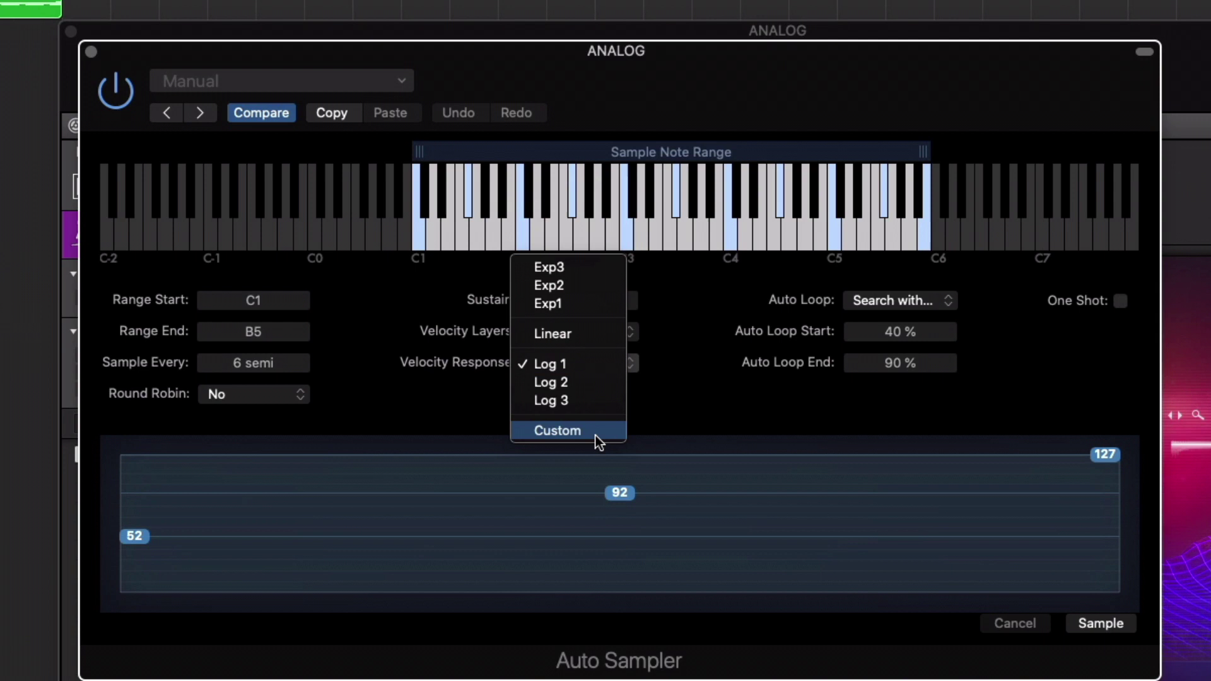
pyautogui.click(569, 341)
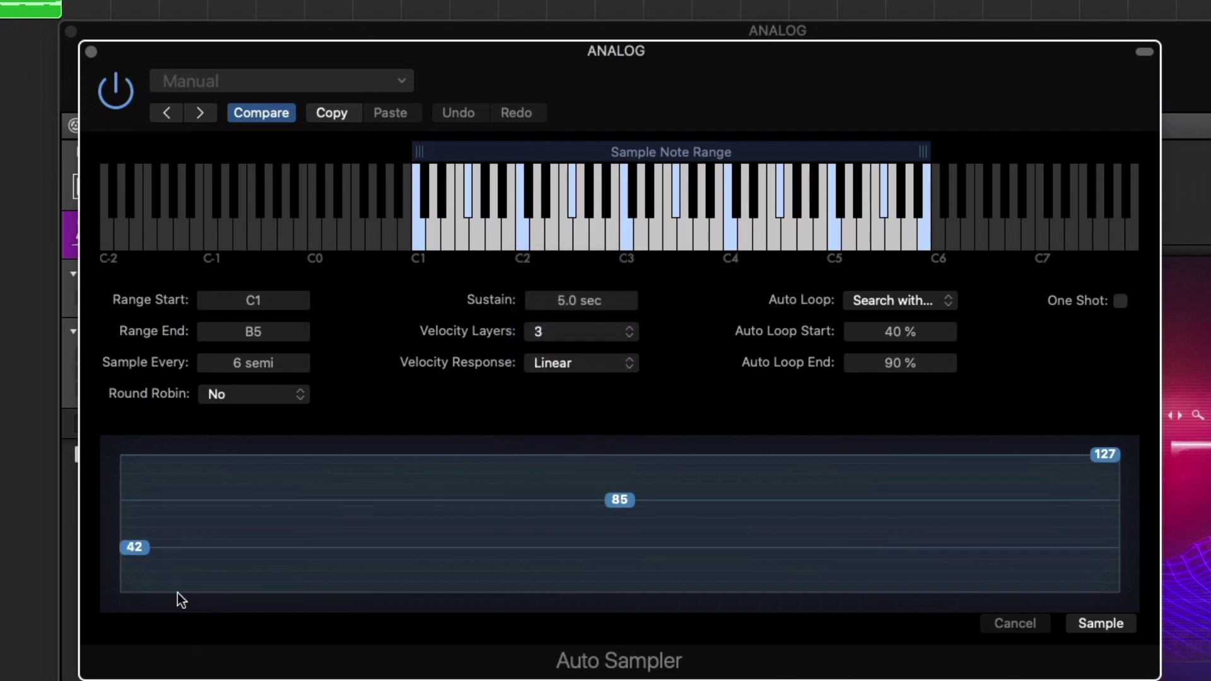
pyautogui.moveTo(150, 546); pyautogui.dragTo(150, 583)
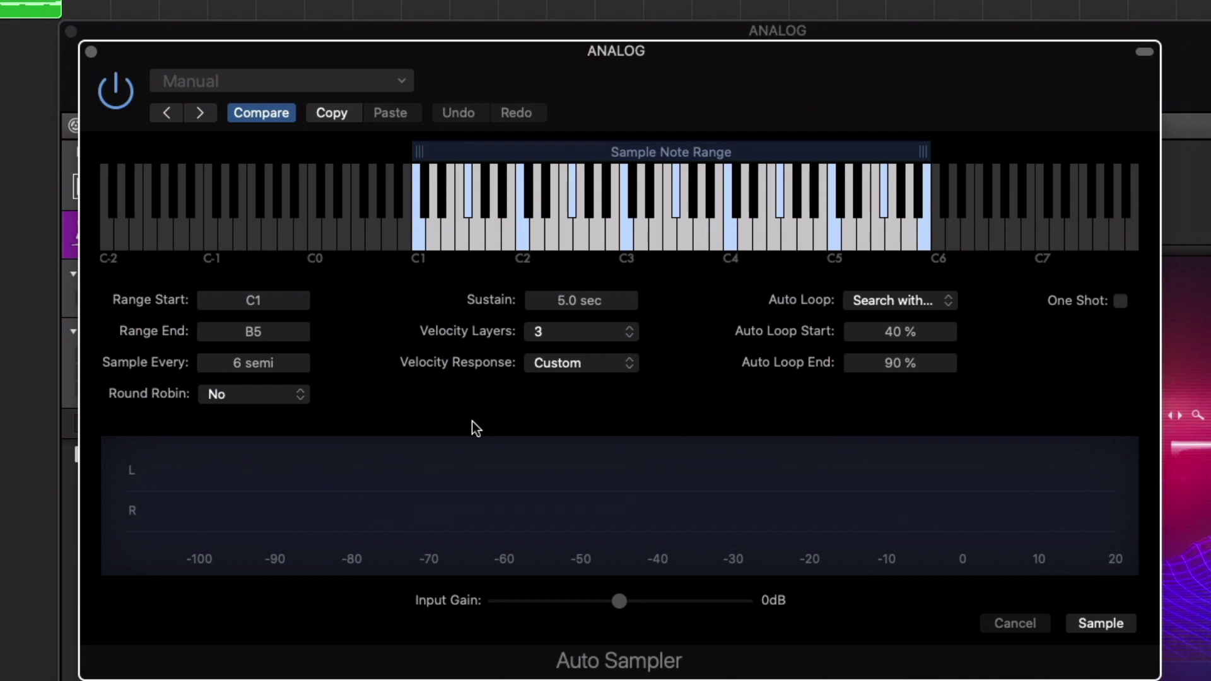
pyautogui.click(929, 302)
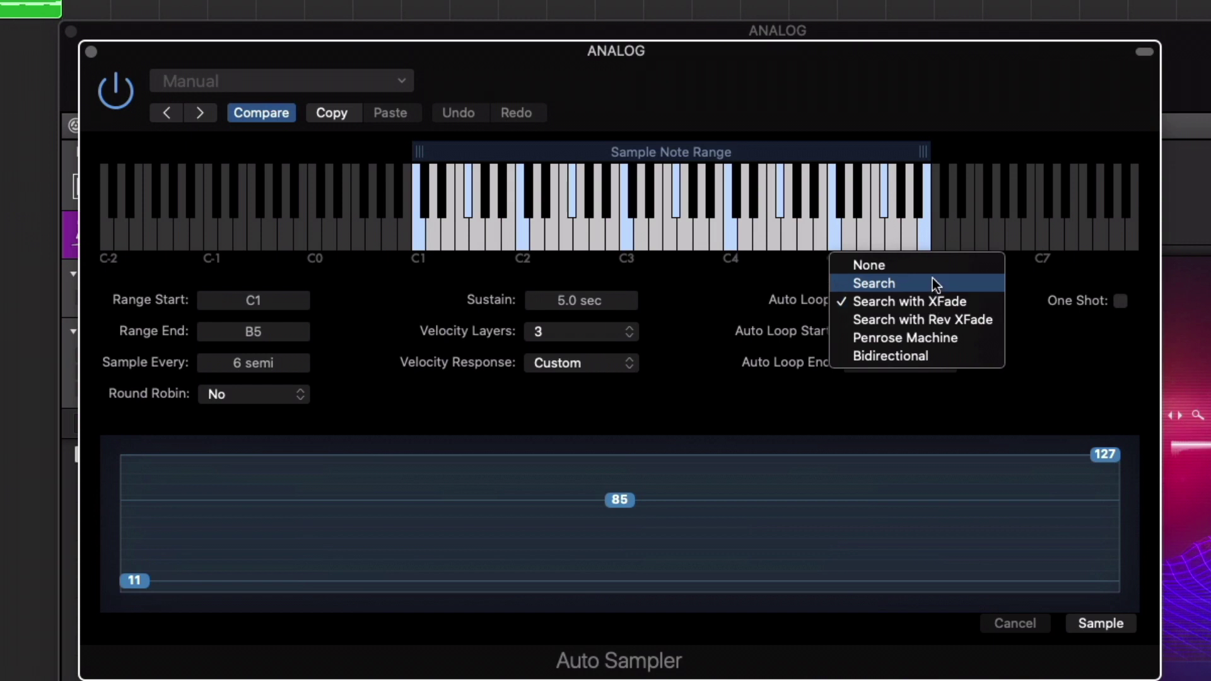
pyautogui.click(930, 268)
pyautogui.click(928, 299)
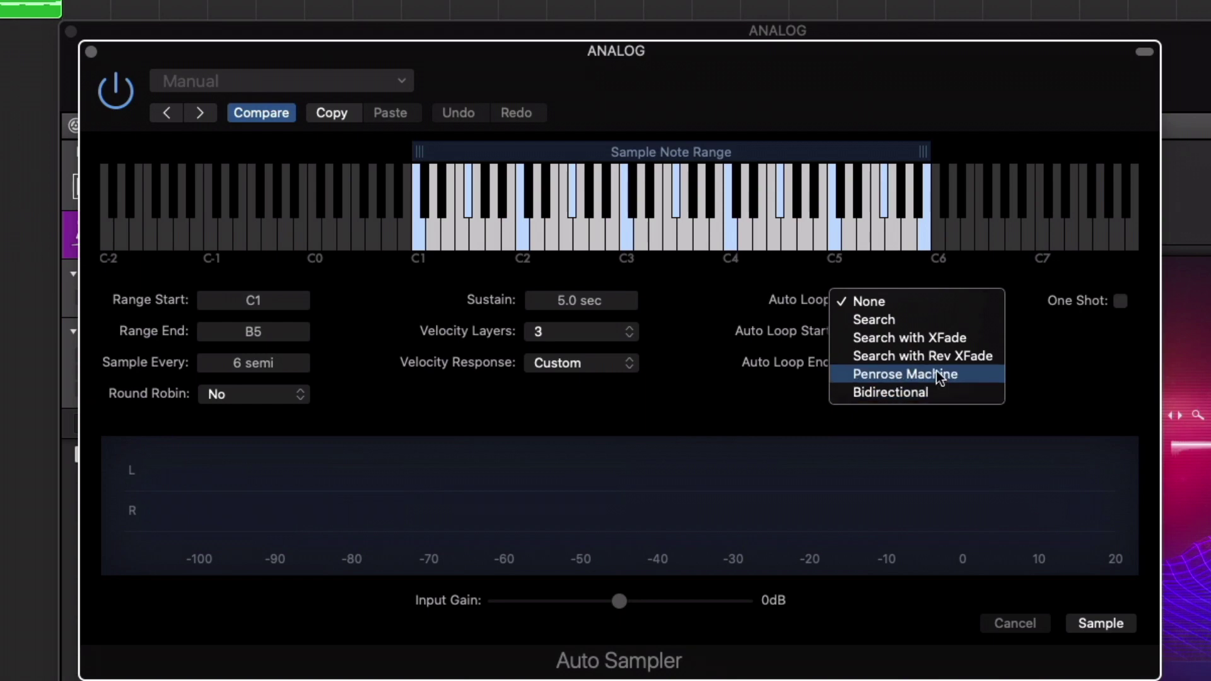
pyautogui.click(940, 335)
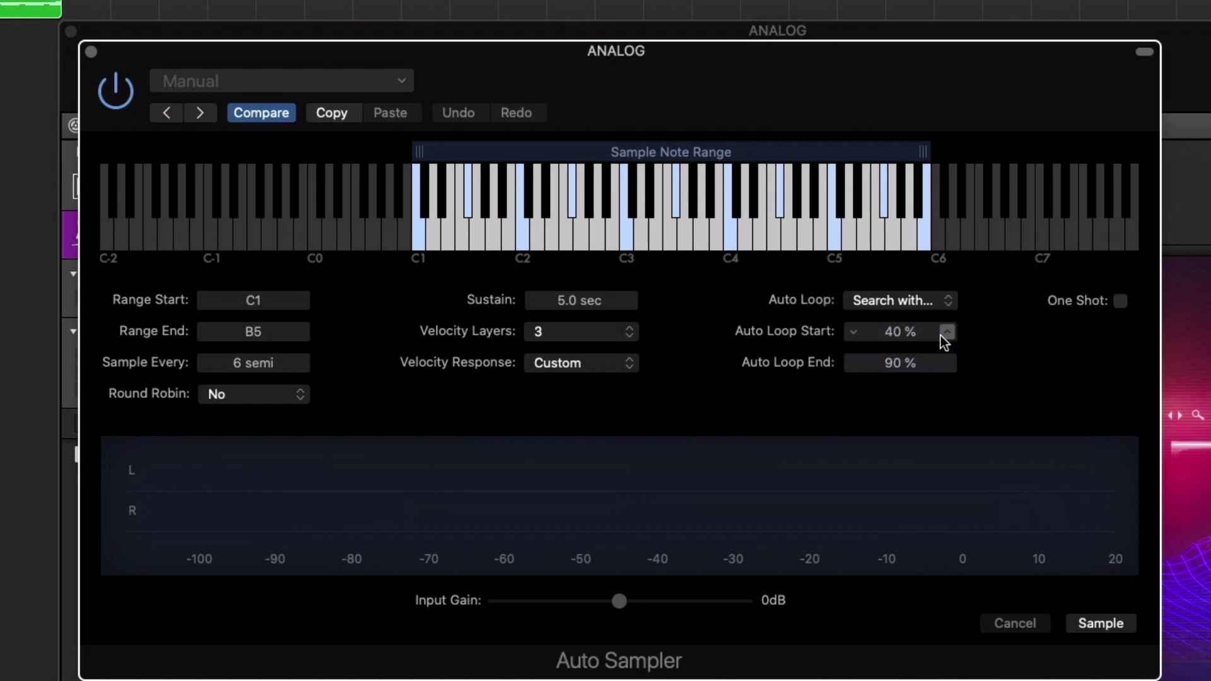
# Step: Switch to Apple Books to read the Logic manual's Auto Loop options
pyautogui.press('super+Tab')
pyautogui.press('super+Tab')
pyautogui.press('super+Tab')
pyautogui.press('super+Tab')
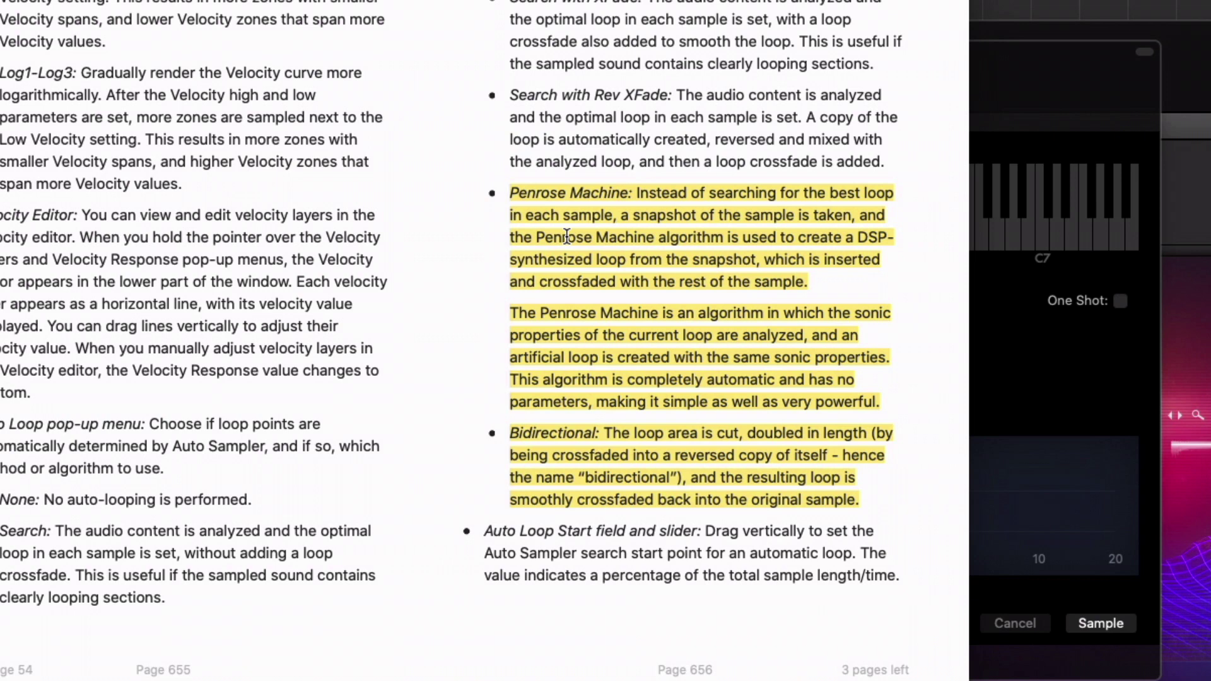
# Step: Back in Logic, keep the Auto Loop mode on Search with XFade
pyautogui.press('super+Tab')
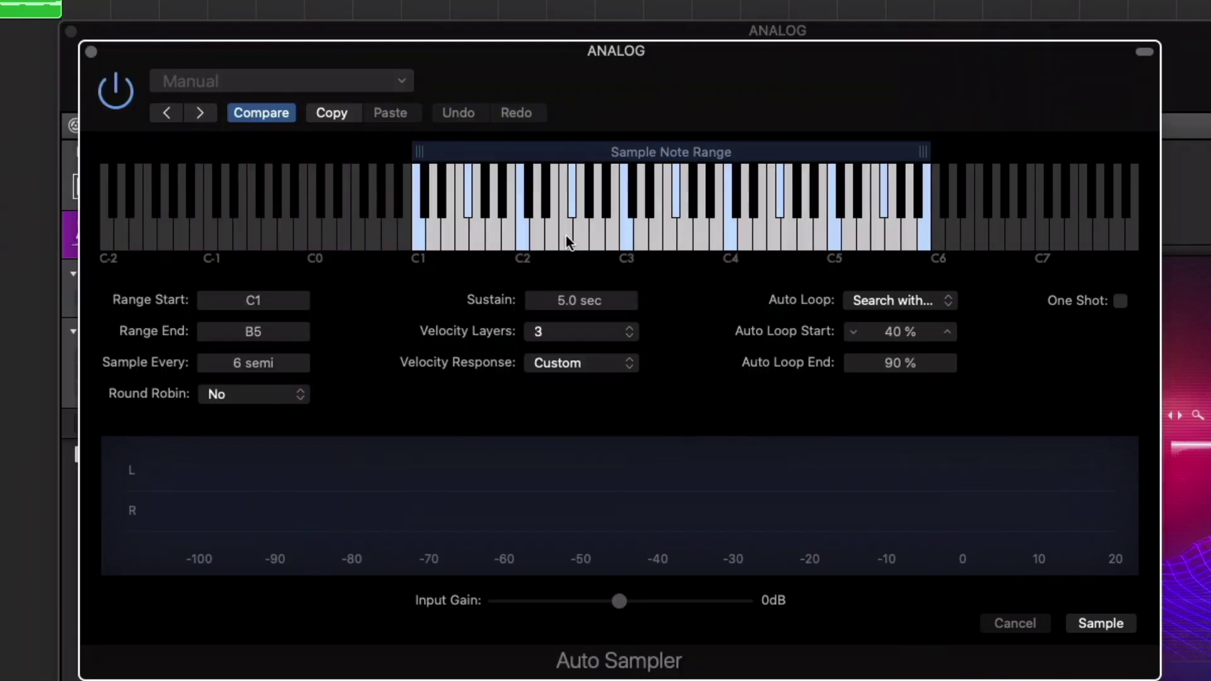
pyautogui.click(879, 302)
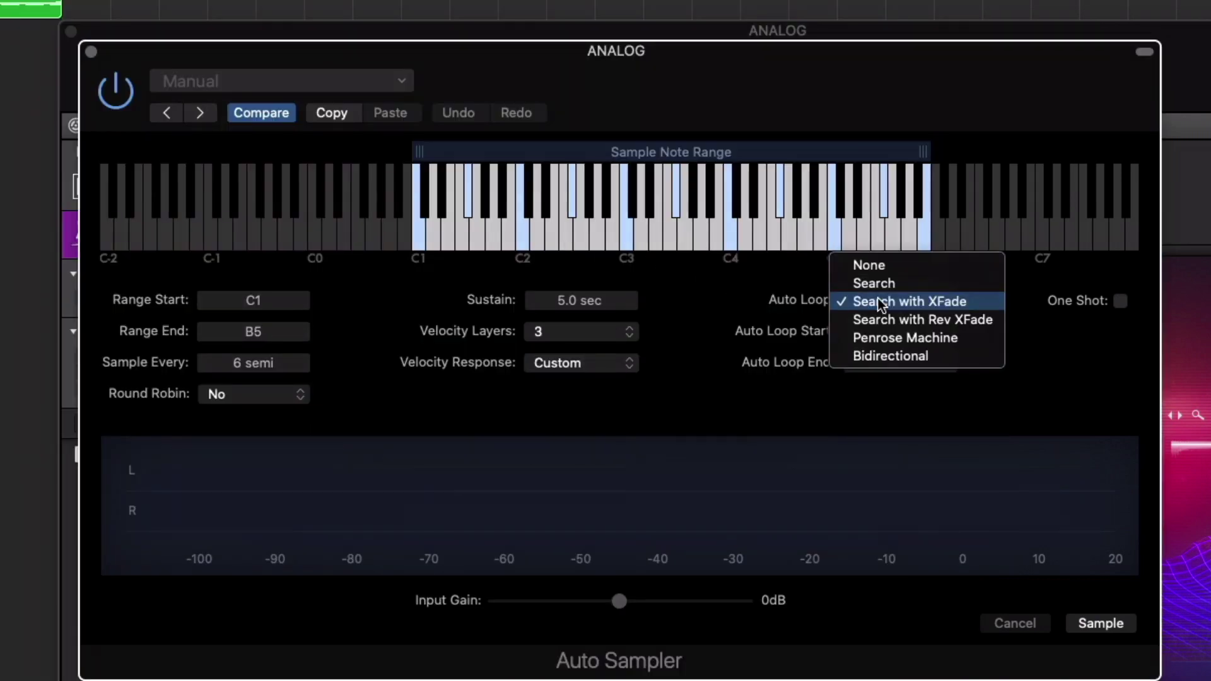
pyautogui.click(880, 302)
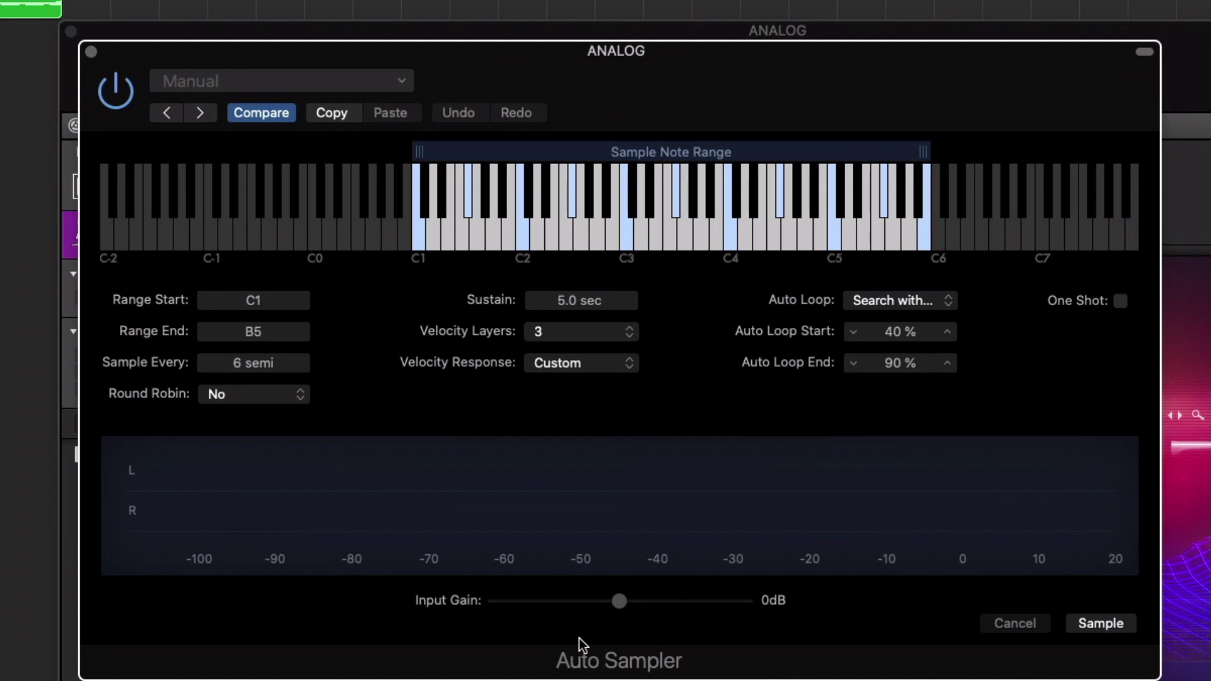
# Step: Raise Musical Typing velocity to 127 and play A–G notes to check the Auto Sampler meters
pyautogui.press('super+k')
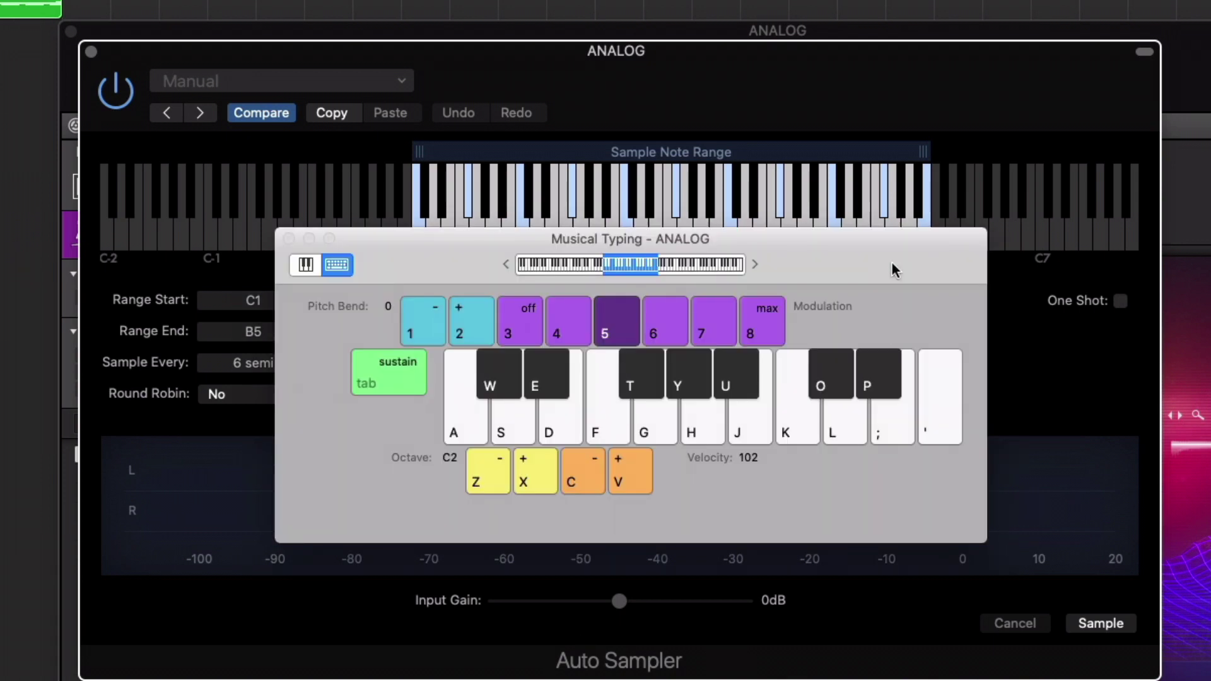
pyautogui.press('s')
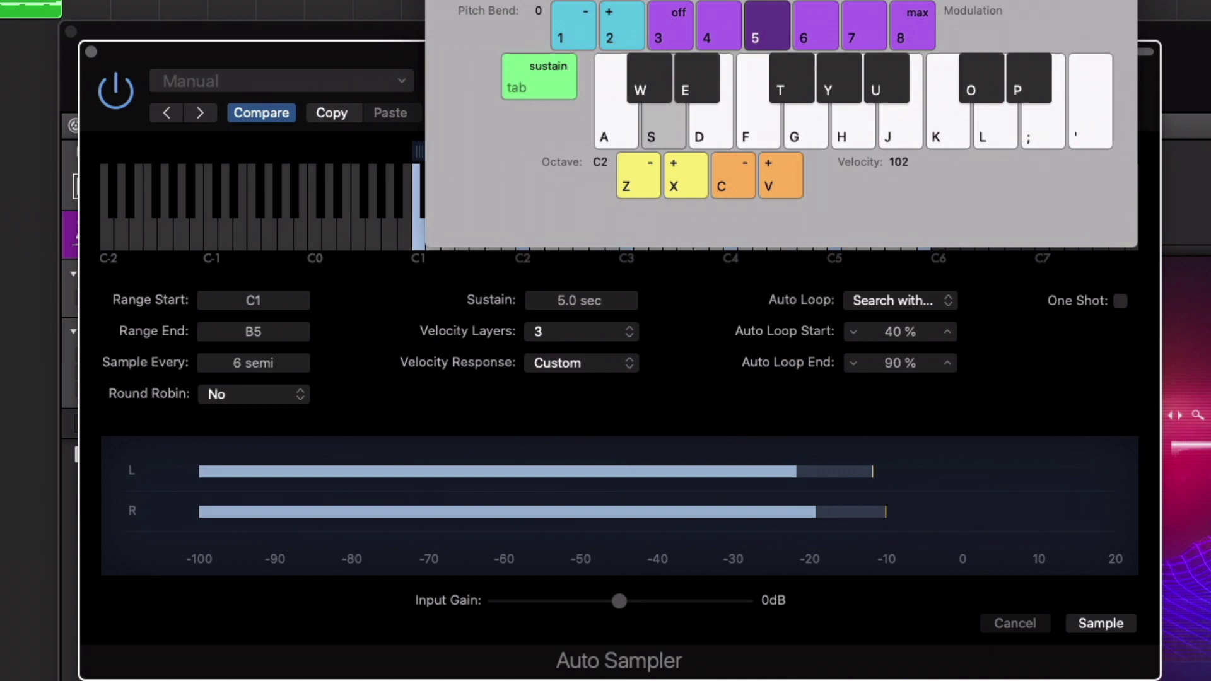
pyautogui.press('v')
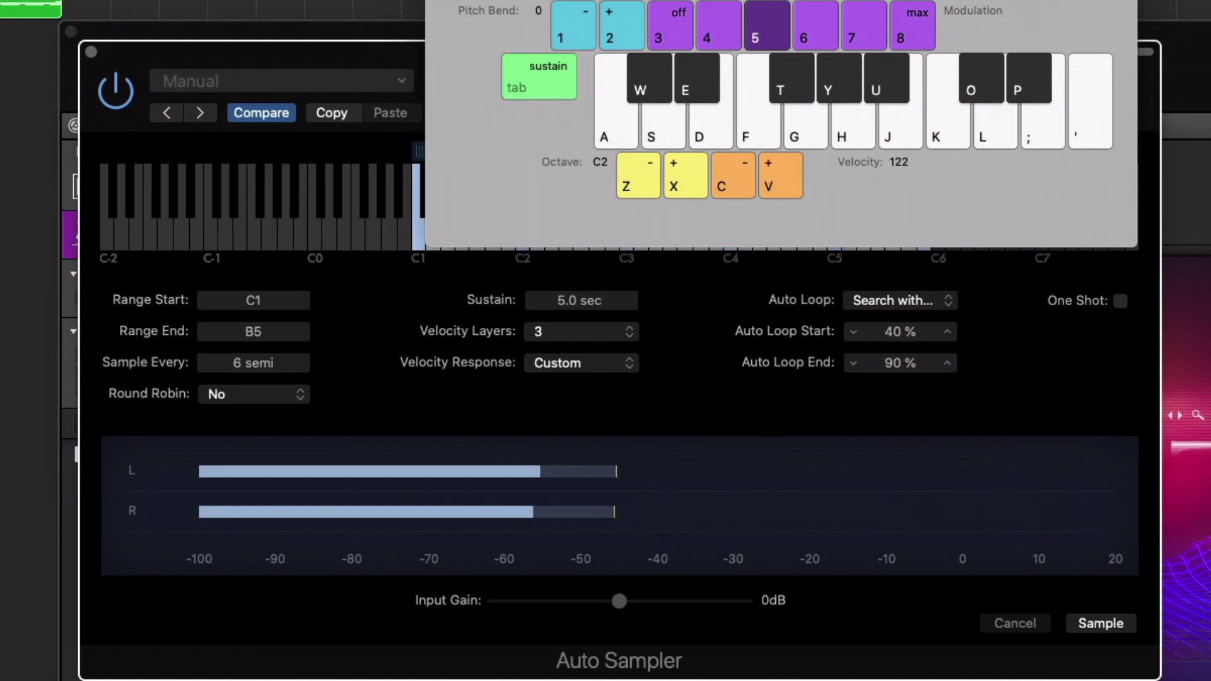
pyautogui.press('v')
pyautogui.press('a')
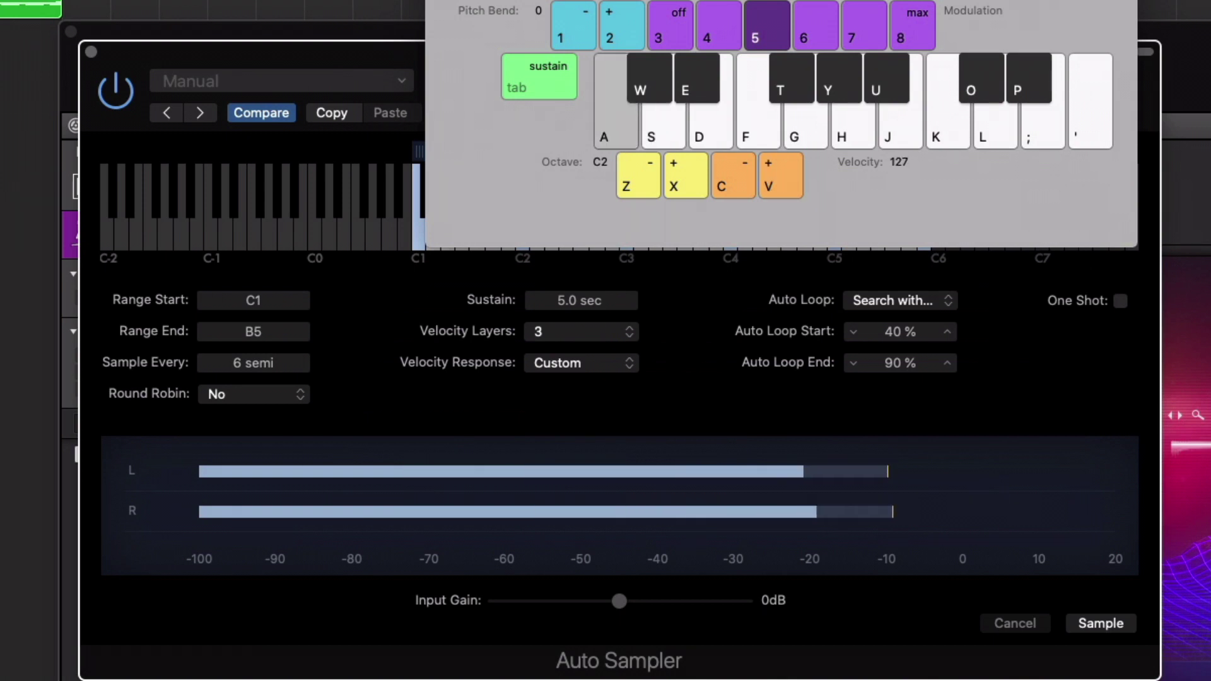
pyautogui.press('s')
pyautogui.press('d')
pyautogui.press('f')
pyautogui.press('g')
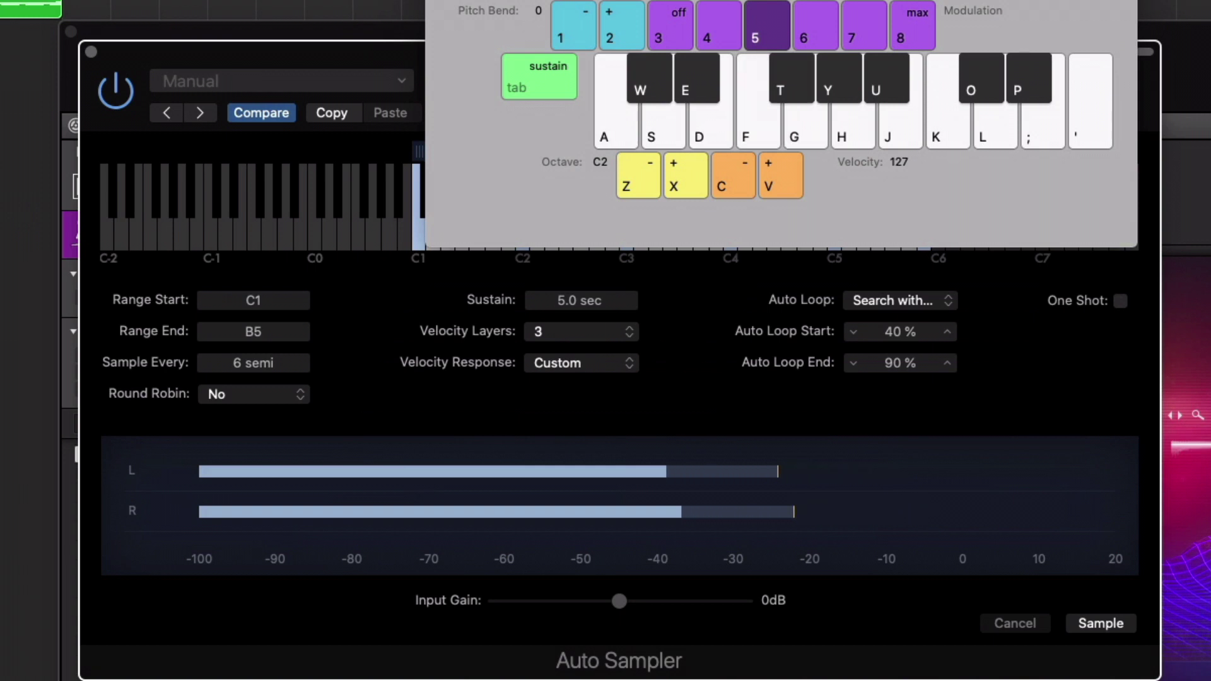
pyautogui.press('super+k')
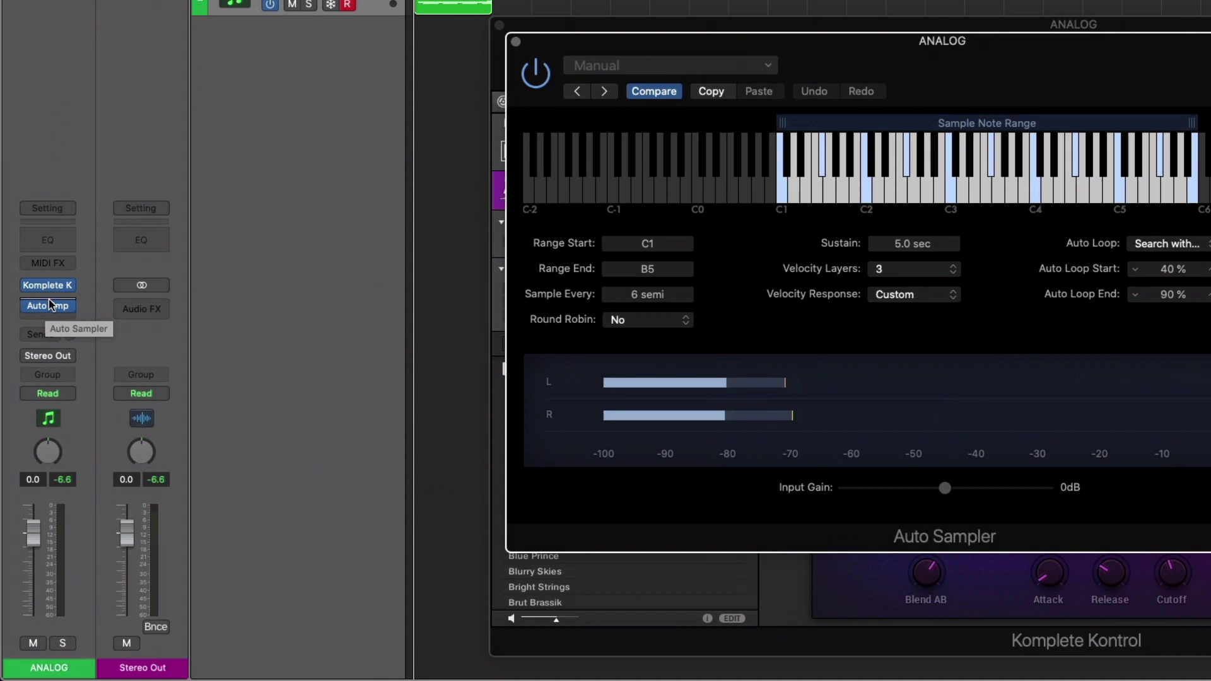
# Step: Insert a Distortion > Bitcrusher on ANALOG and raise its downsampling to 14x
pyautogui.click(51, 304)
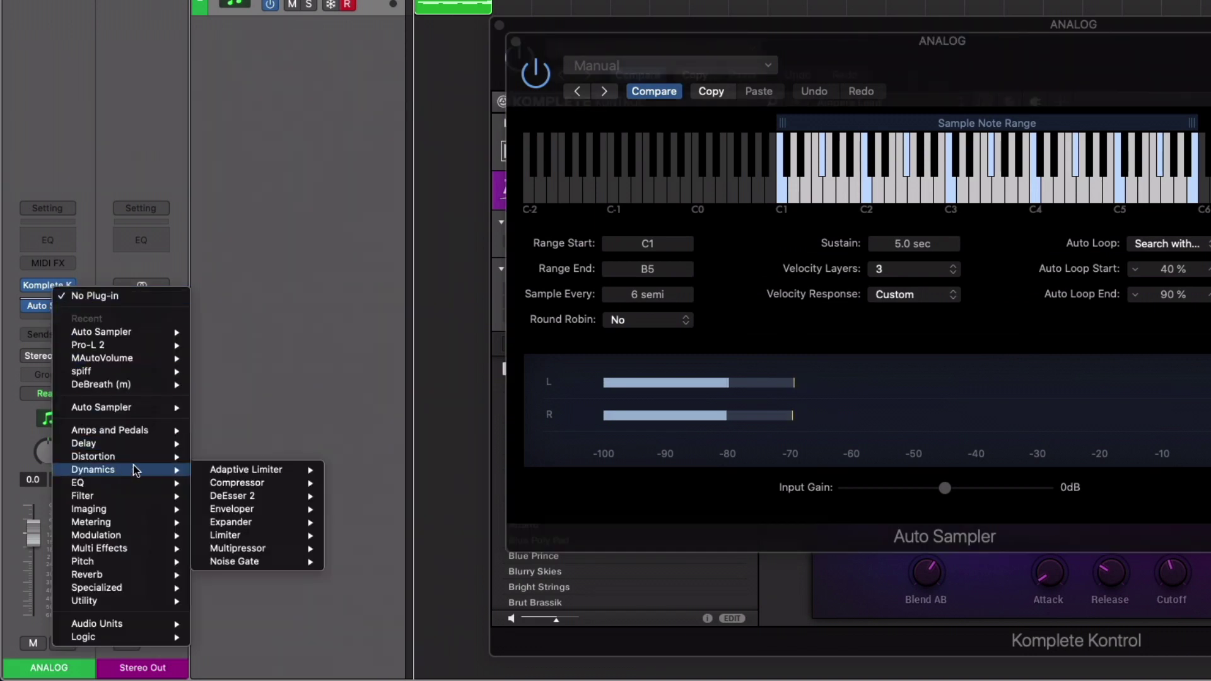
pyautogui.moveTo(128, 457)
pyautogui.click(221, 456)
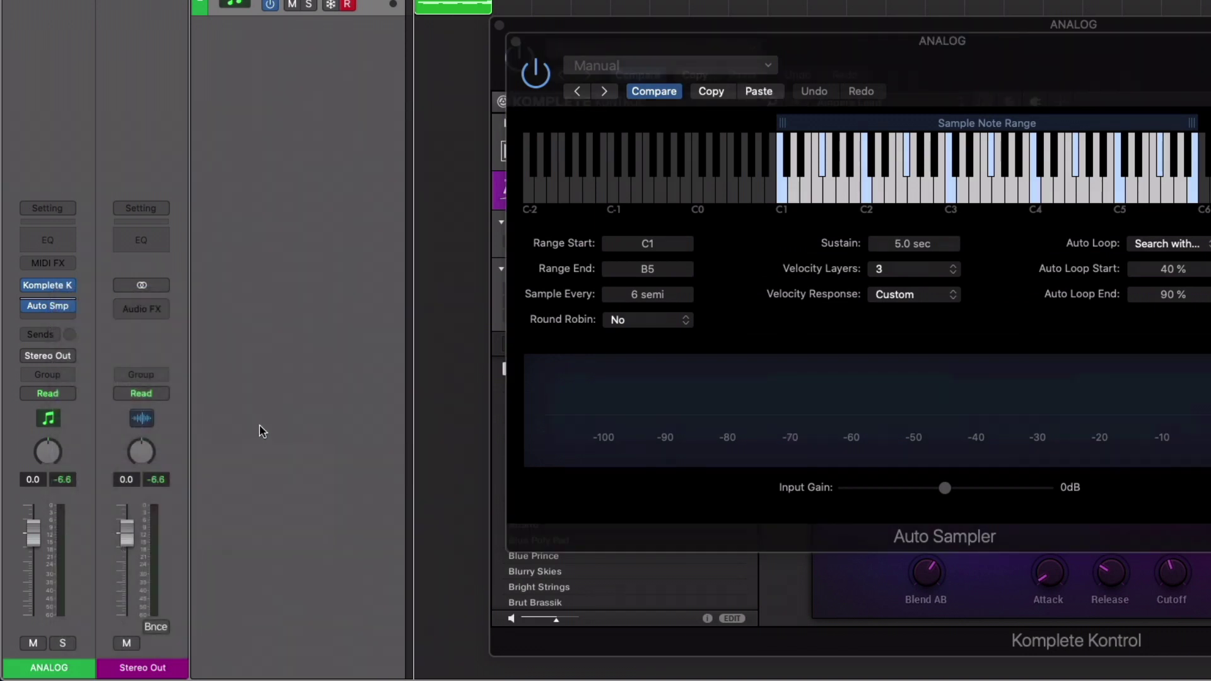
pyautogui.moveTo(721, 258); pyautogui.dragTo(715, 199)
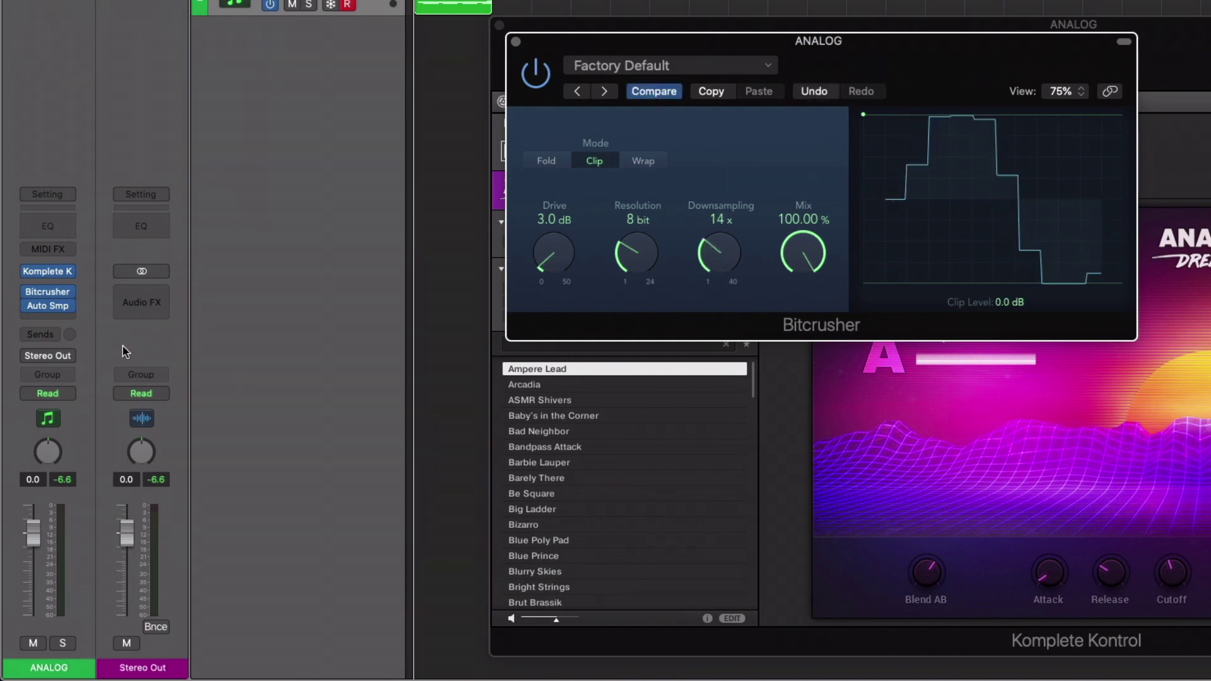
# Step: Play test notes through the Bitcrusher with Musical Typing
pyautogui.press('super+k')
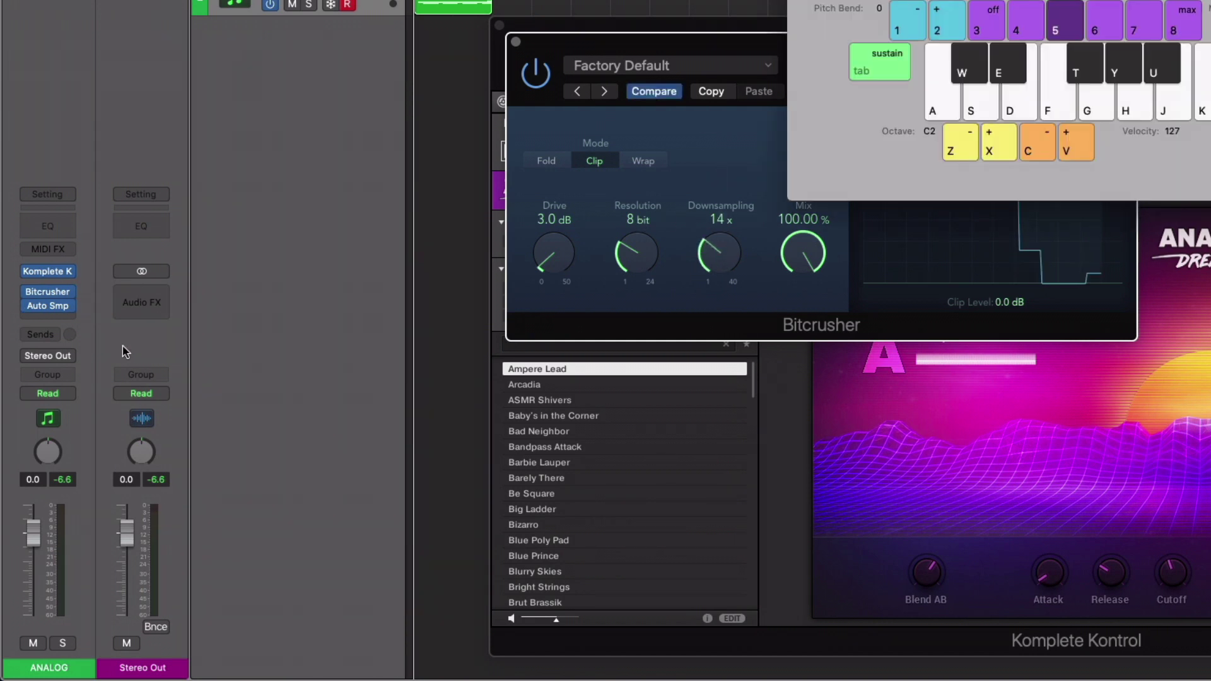
pyautogui.press('a')
pyautogui.press('a')
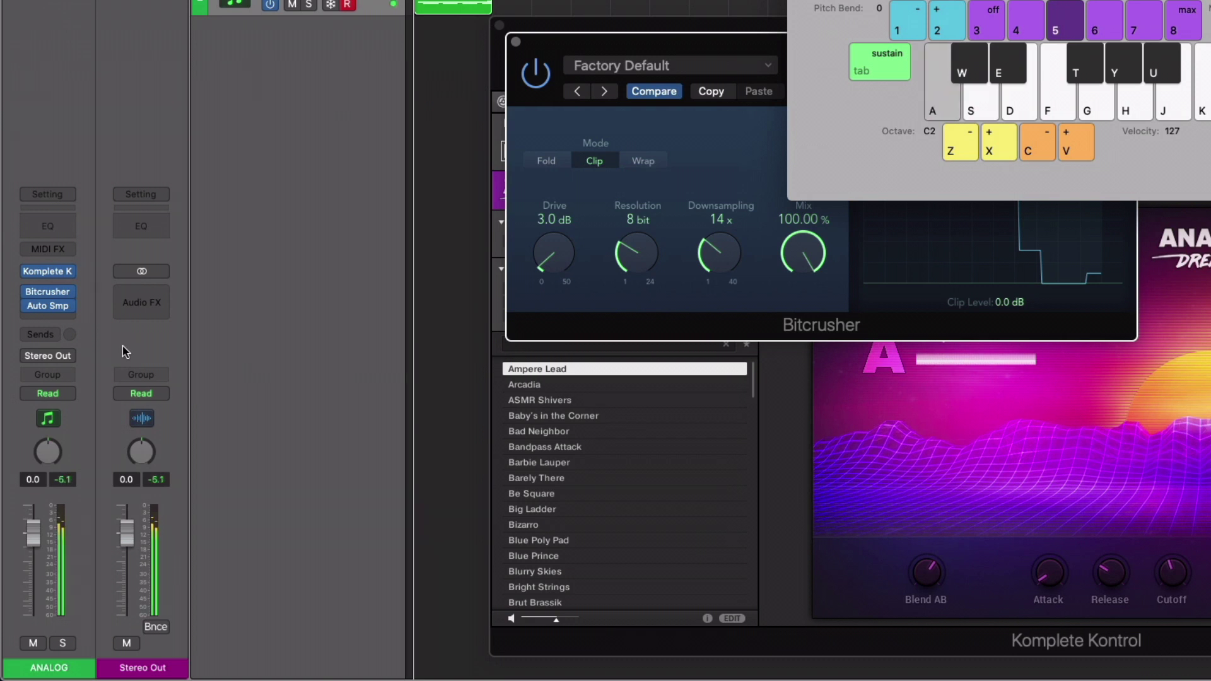
pyautogui.press('s')
pyautogui.press('d')
pyautogui.press('g')
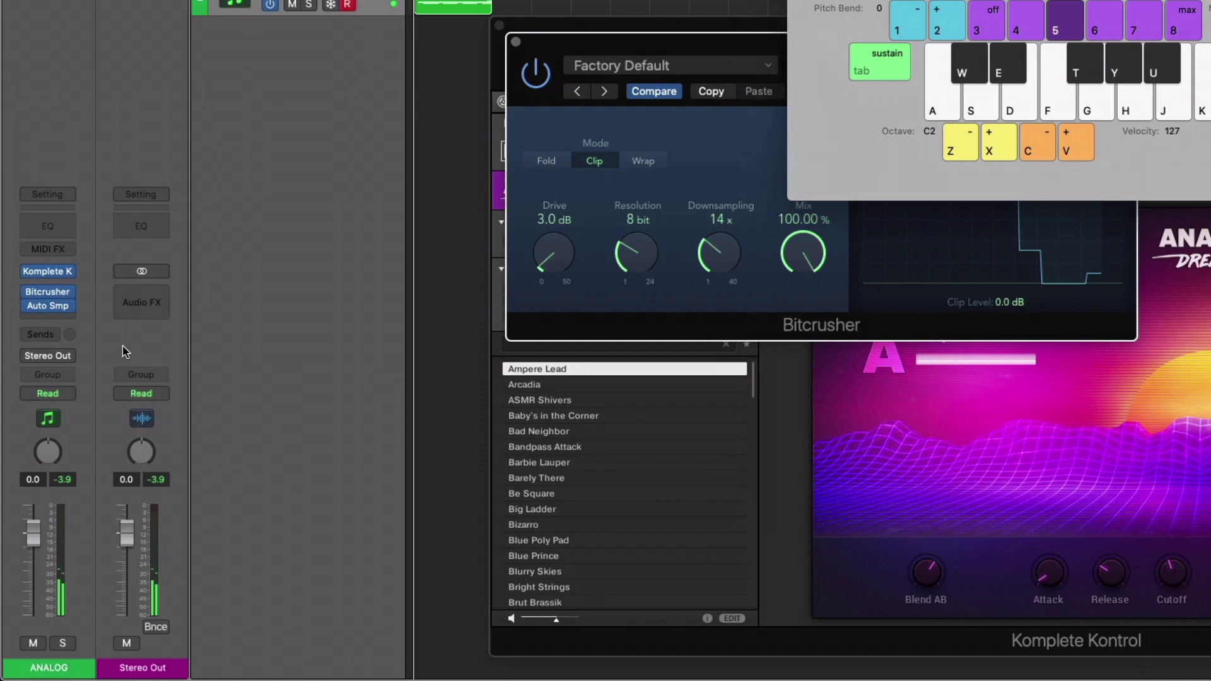
pyautogui.press('super+k')
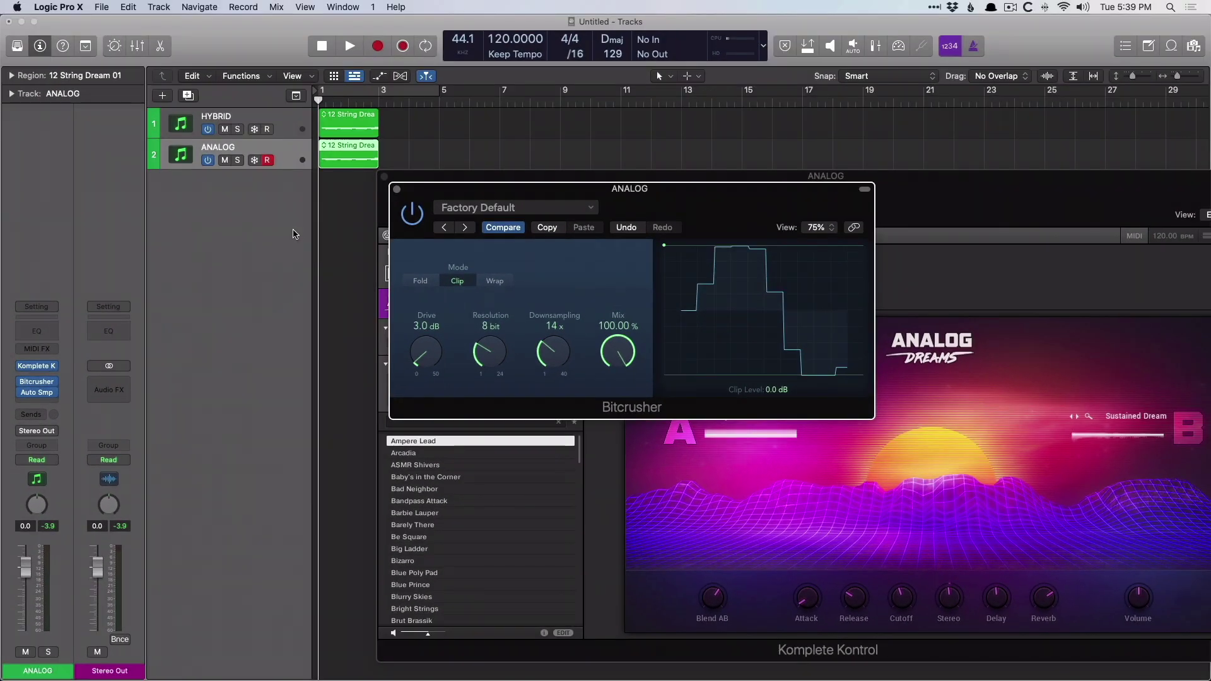
pyautogui.click(399, 189)
pyautogui.click(385, 177)
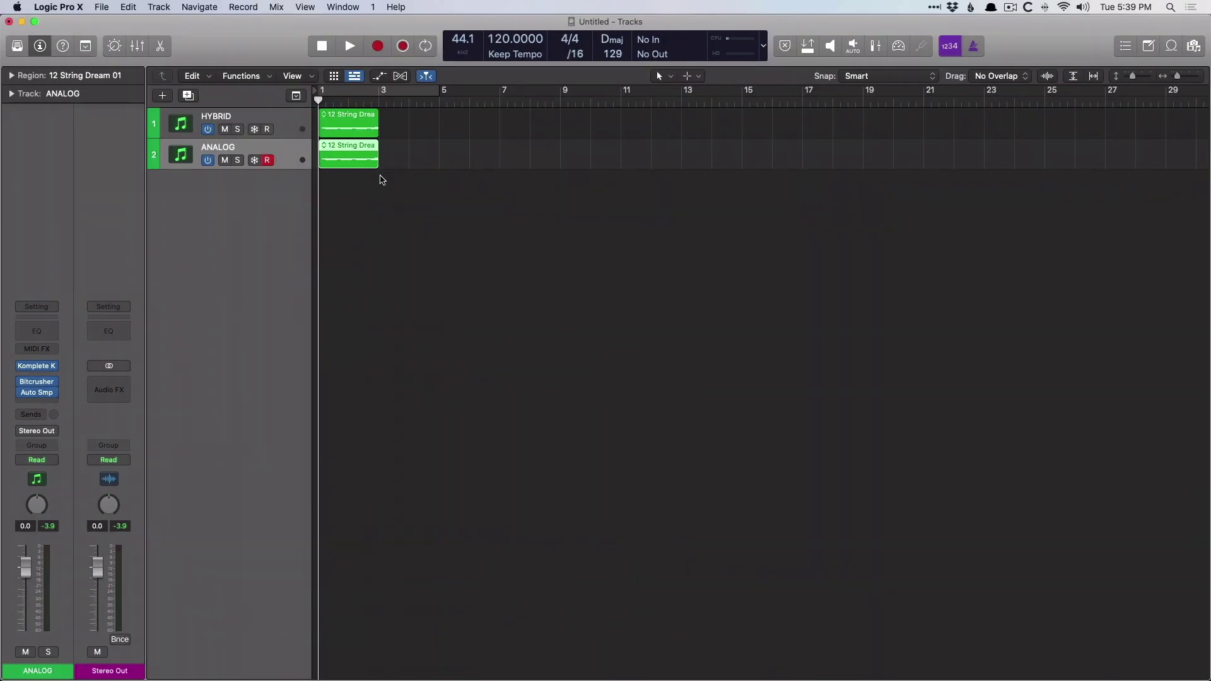
pyautogui.click(291, 124)
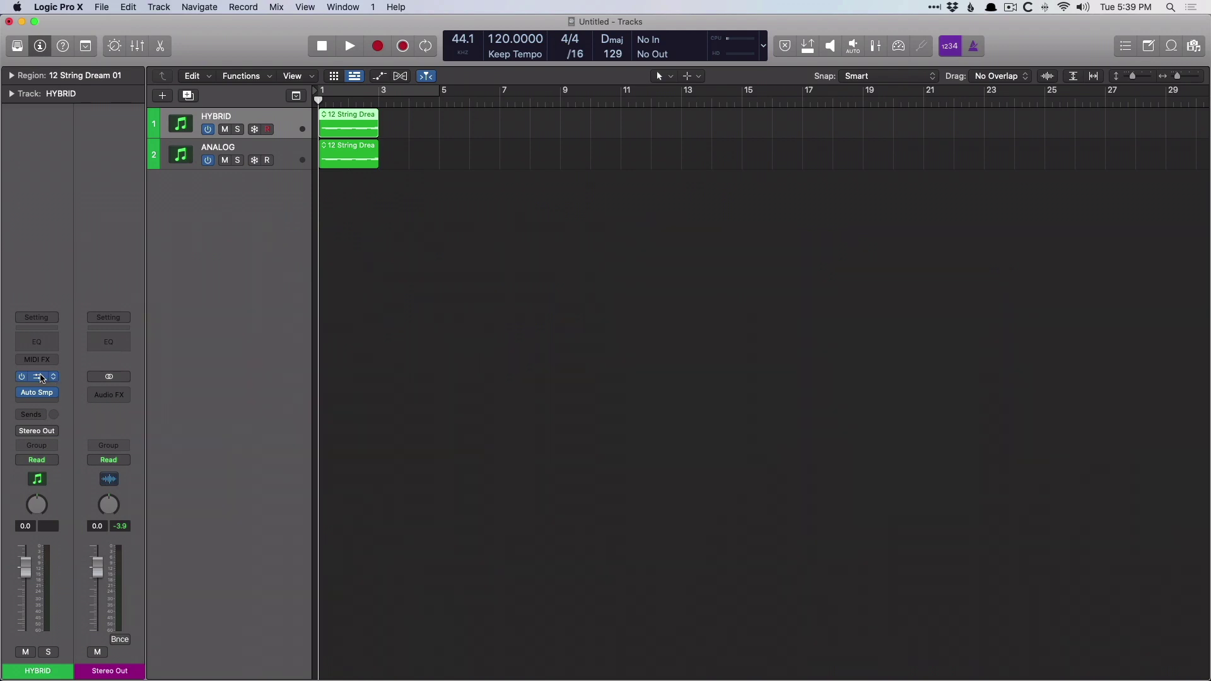
pyautogui.click(41, 379)
pyautogui.moveTo(953, 192); pyautogui.dragTo(737, 65)
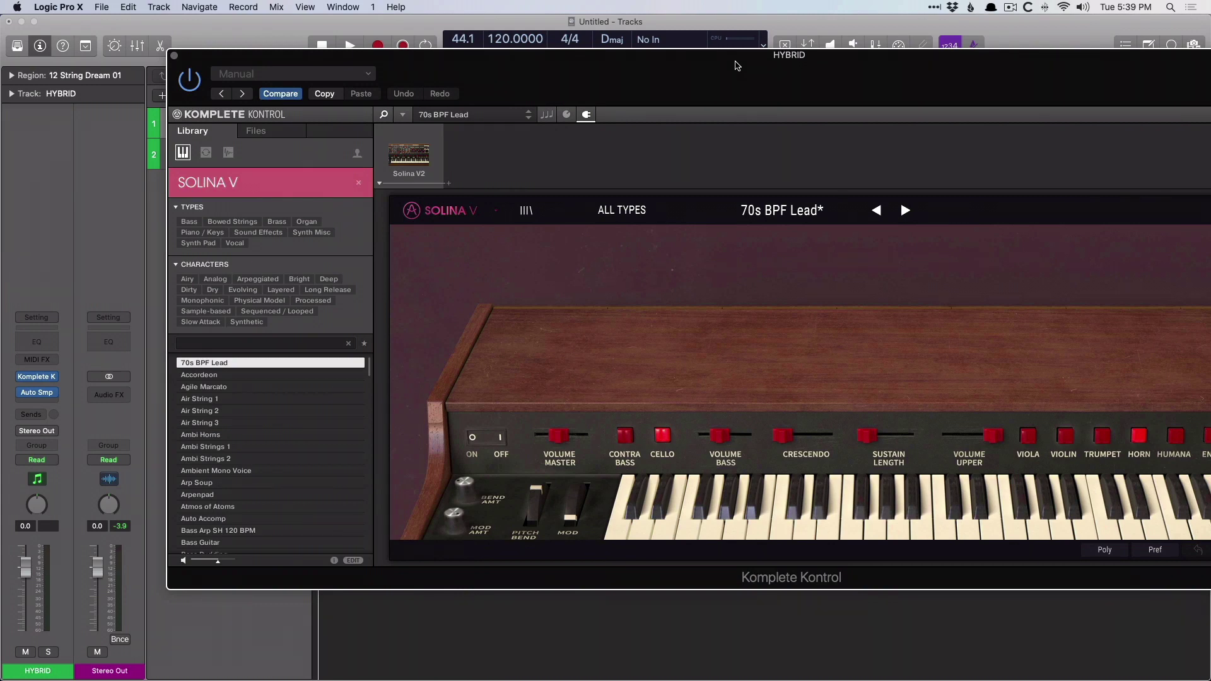
pyautogui.press('super+w')
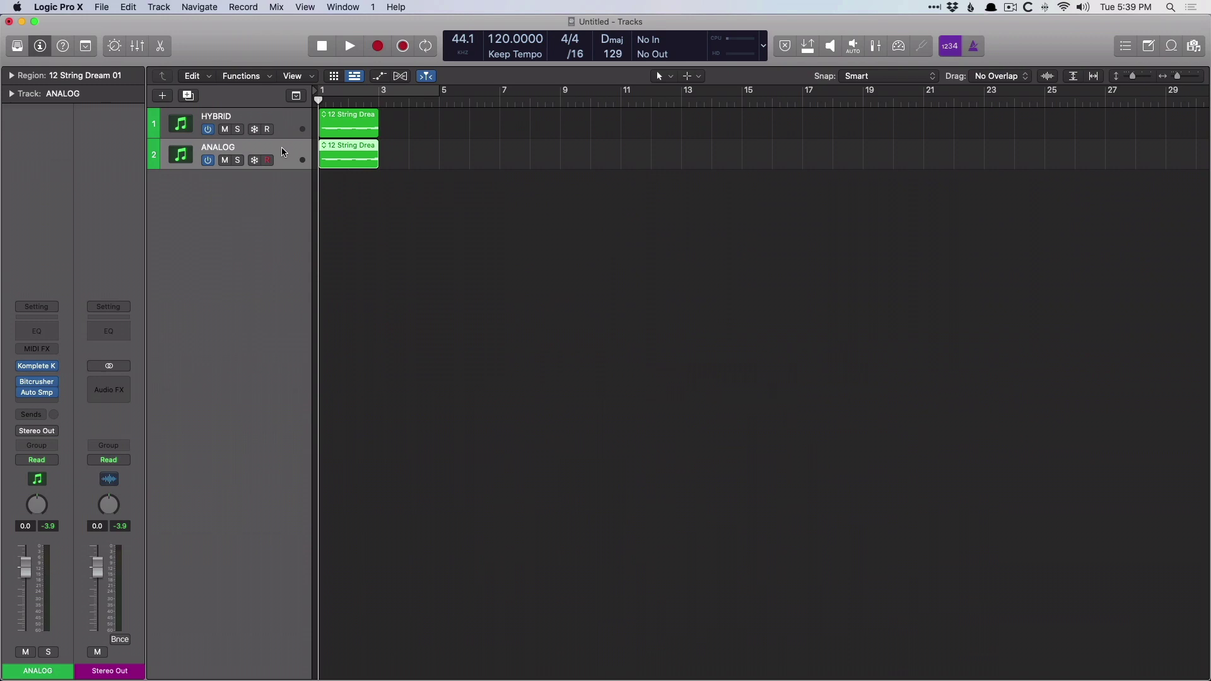
pyautogui.click(36, 369)
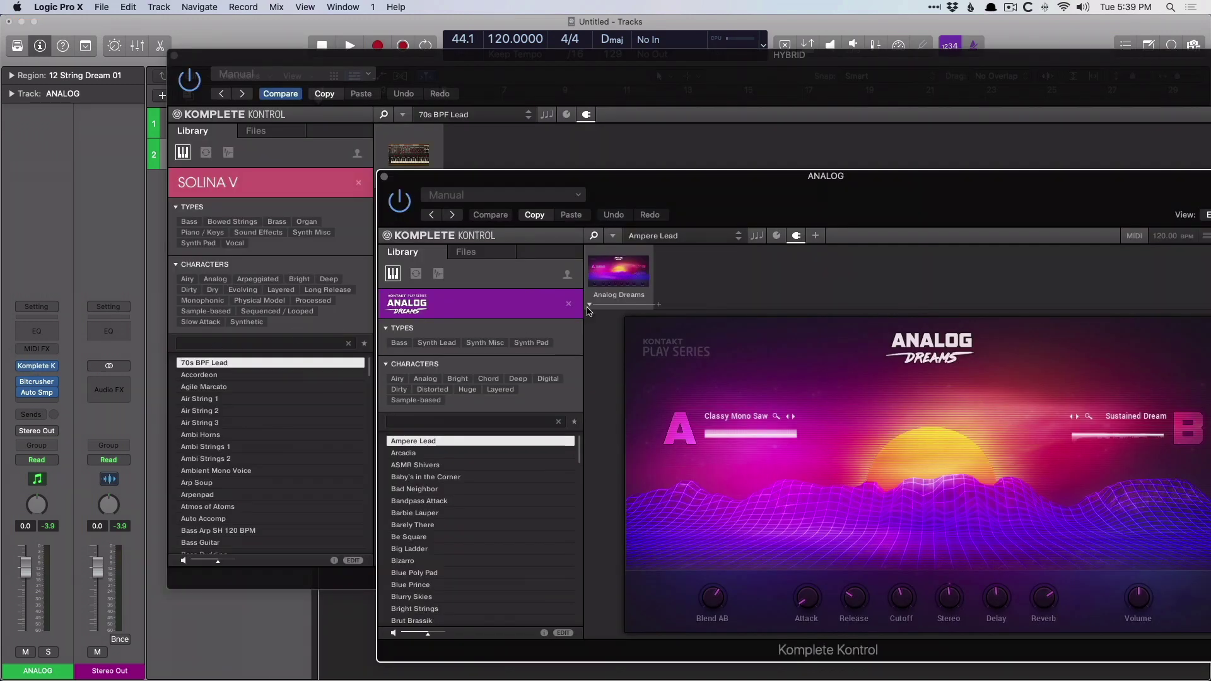
pyautogui.click(384, 177)
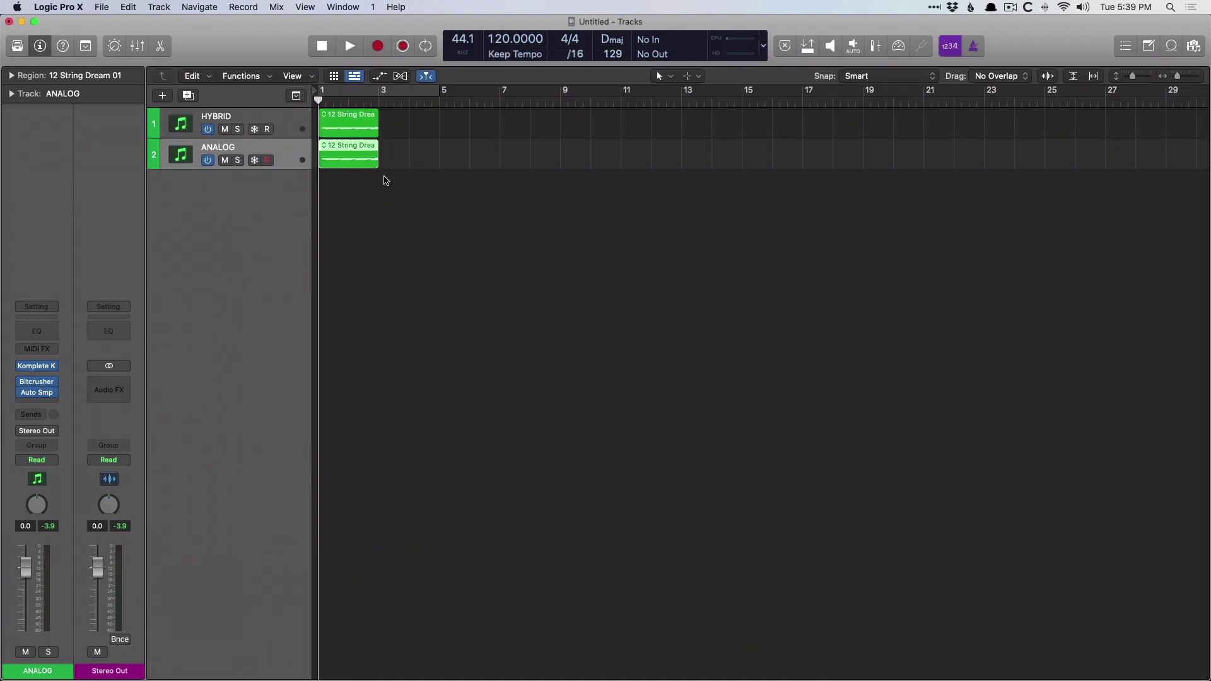
pyautogui.click(306, 132)
# Step: Sample the HYBRID instrument, naming the file 'Hybrid Keys 1.exs', and start the run
pyautogui.click(37, 394)
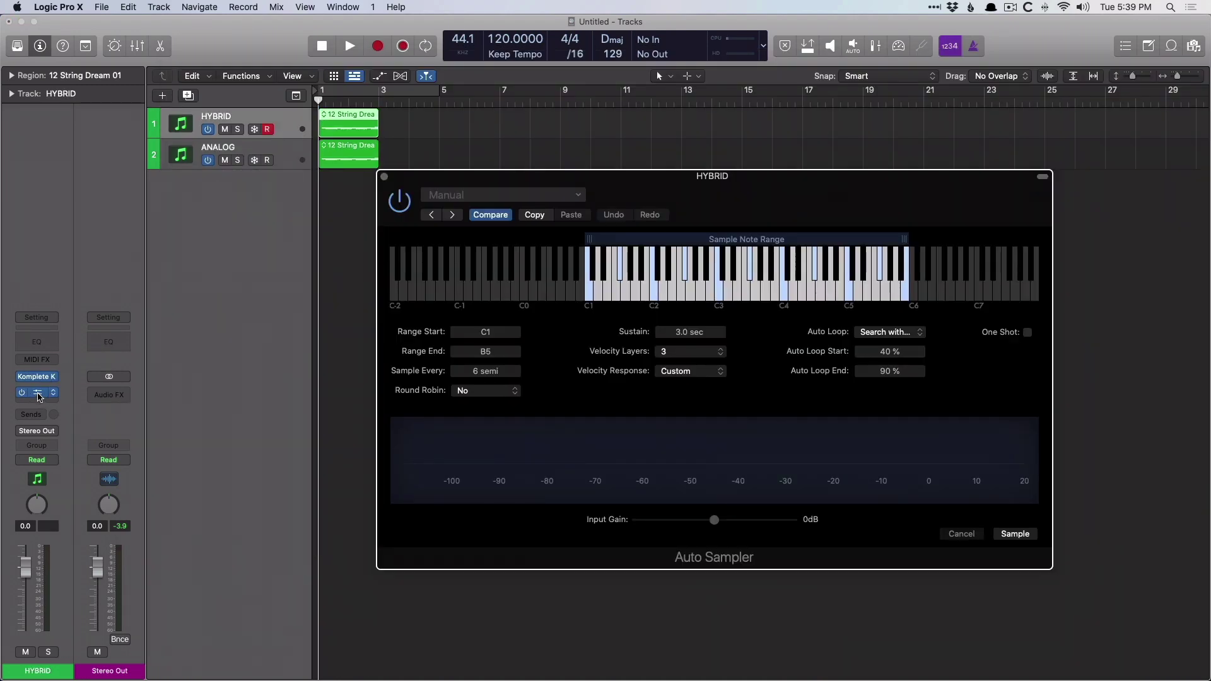
pyautogui.click(1015, 534)
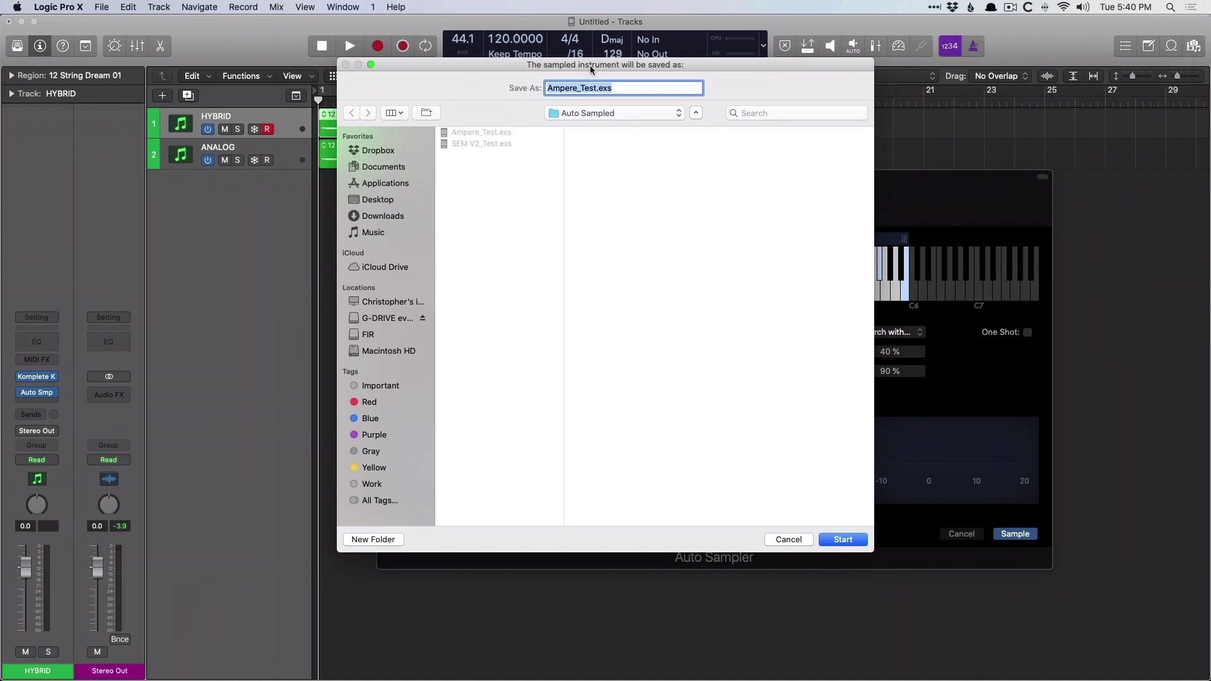
pyautogui.click(594, 88)
pyautogui.press('BackSpace')
pyautogui.press('BackSpace')
pyautogui.press('BackSpace')
pyautogui.press('BackSpace')
pyautogui.press('BackSpace')
pyautogui.press('BackSpace')
pyautogui.press('BackSpace')
pyautogui.press('BackSpace')
pyautogui.press('BackSpace')
pyautogui.press('BackSpace')
pyautogui.press('Delete')
pyautogui.write('Hybrid Keys 1')
pyautogui.press('Return')
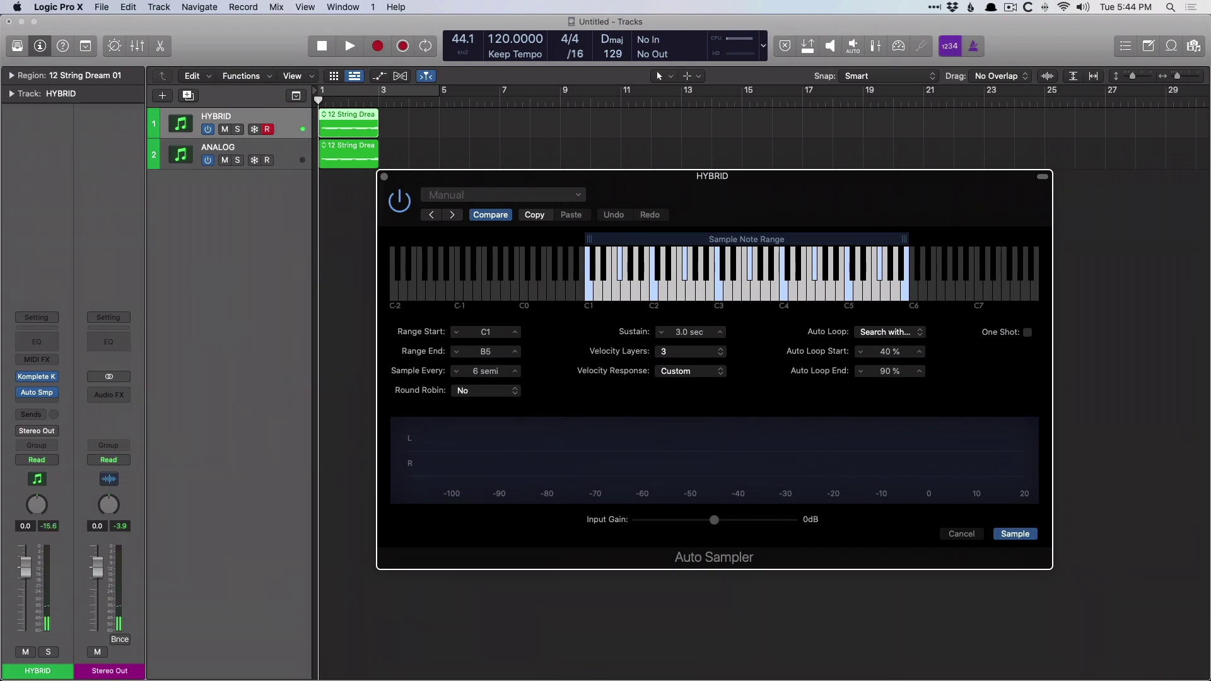
# Step: Close the HYBRID Auto Sampler, arm ANALOG, open its Auto Sampler and play a test note
pyautogui.click(385, 177)
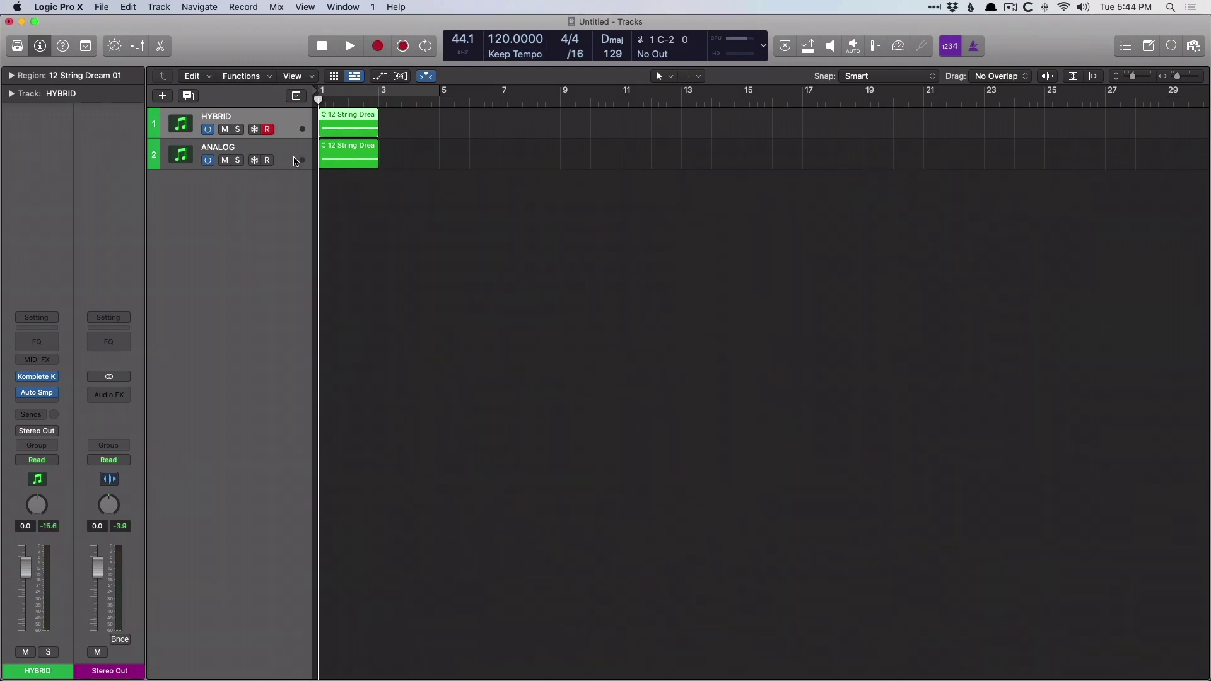
pyautogui.click(280, 152)
pyautogui.click(36, 389)
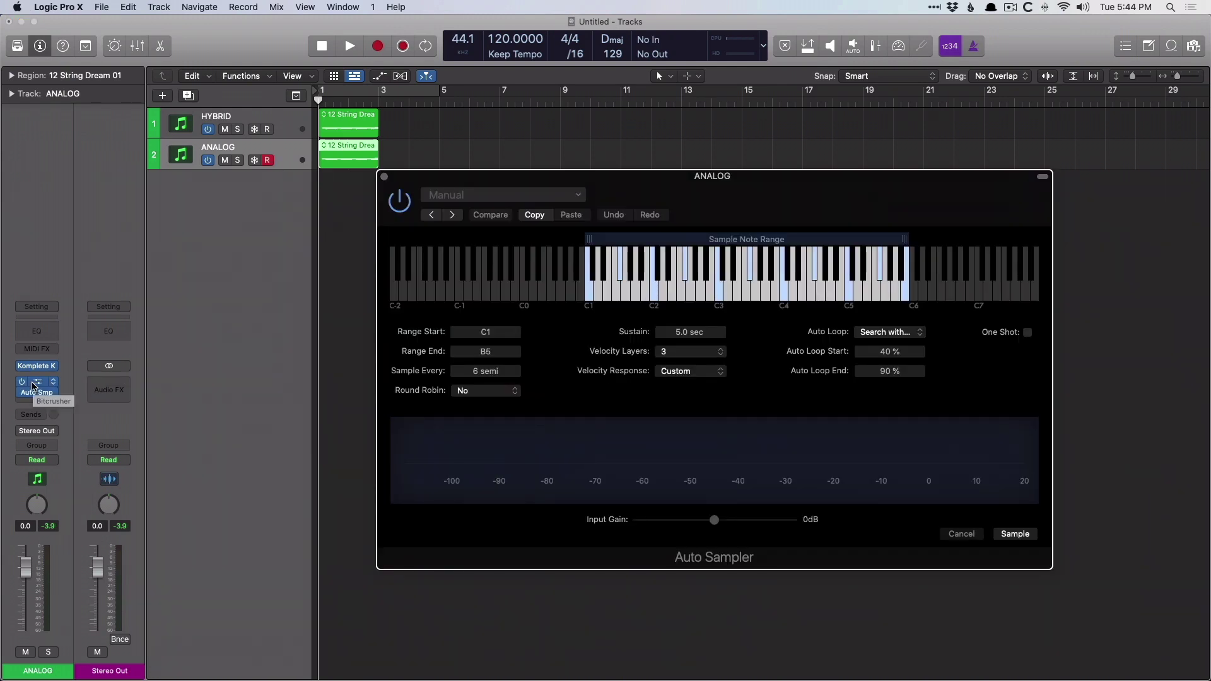
pyautogui.press('super+k')
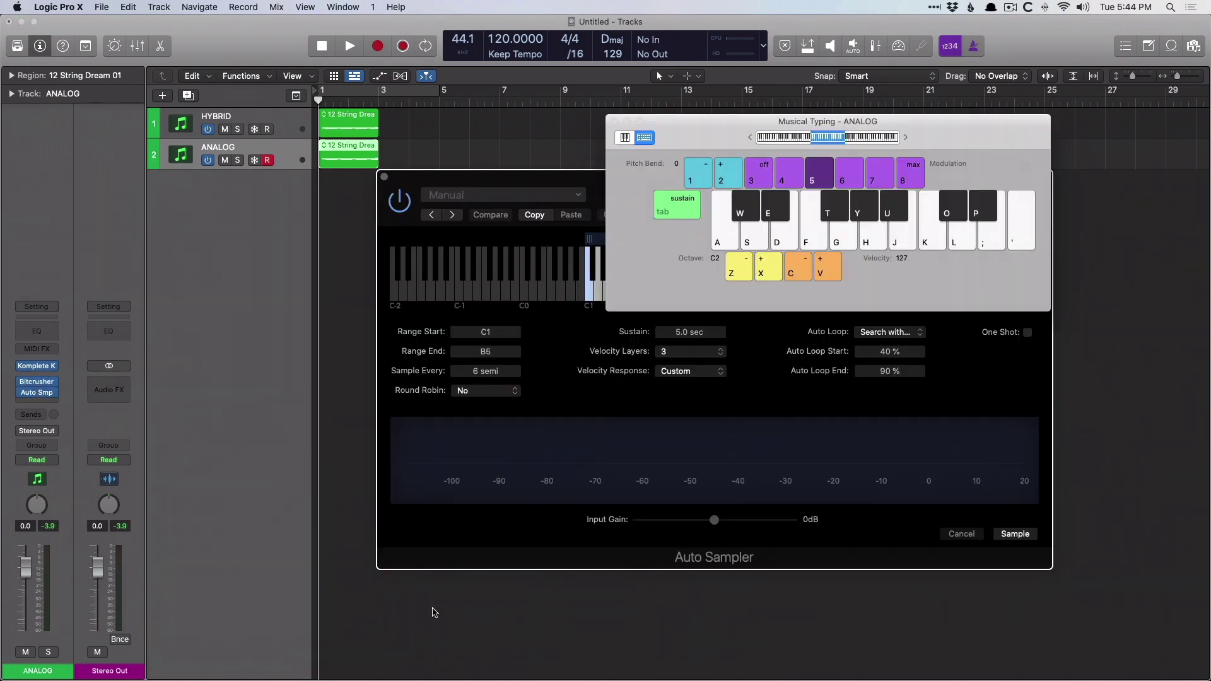
pyautogui.press('a')
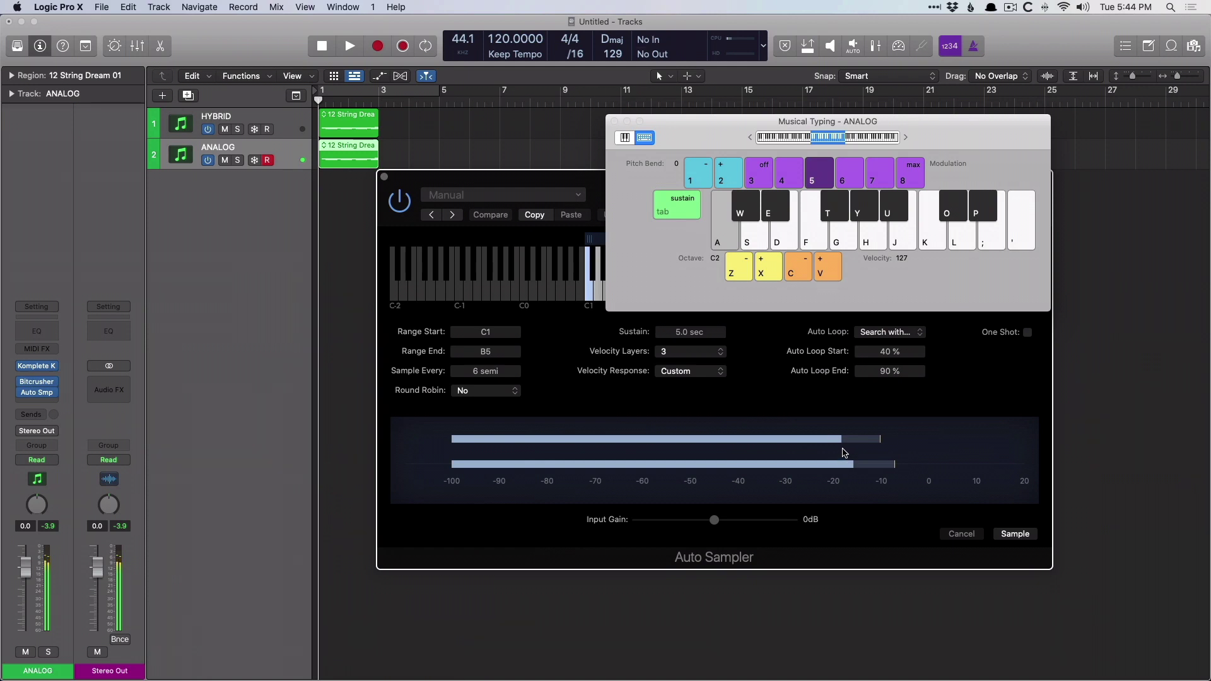
# Step: Lower the Auto Sampler input gain to -3 dB and close the musical keyboard
pyautogui.moveTo(717, 517); pyautogui.dragTo(705, 520)
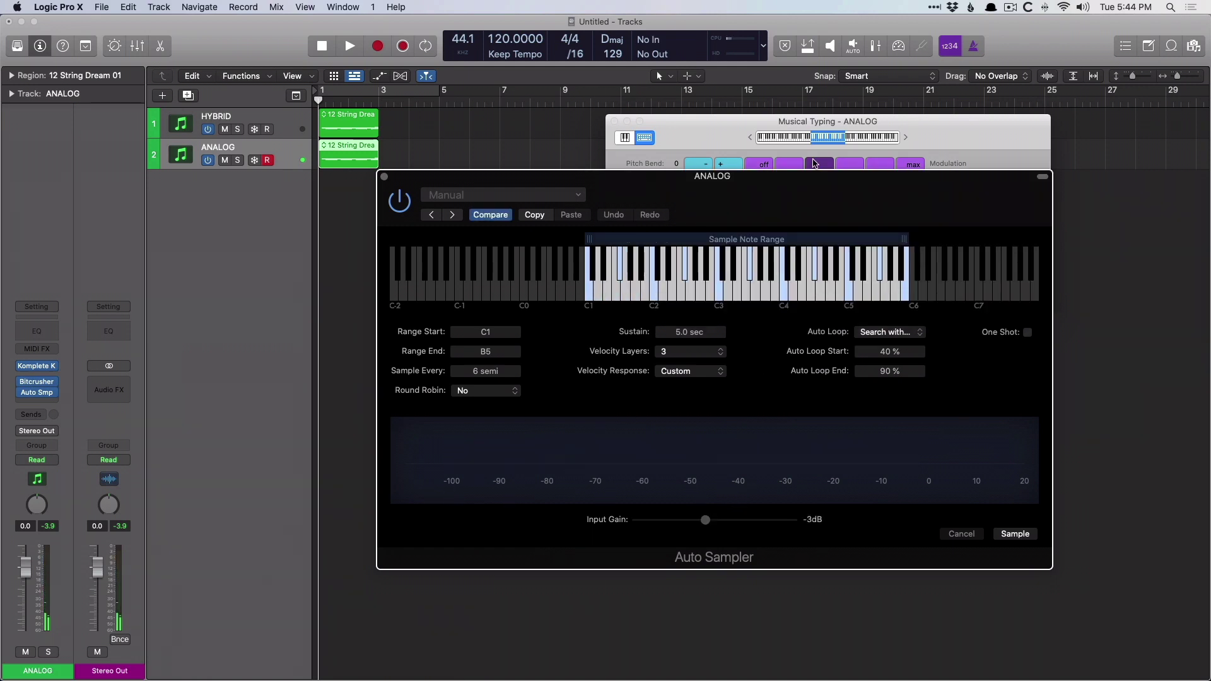
pyautogui.click(834, 120)
pyautogui.click(614, 123)
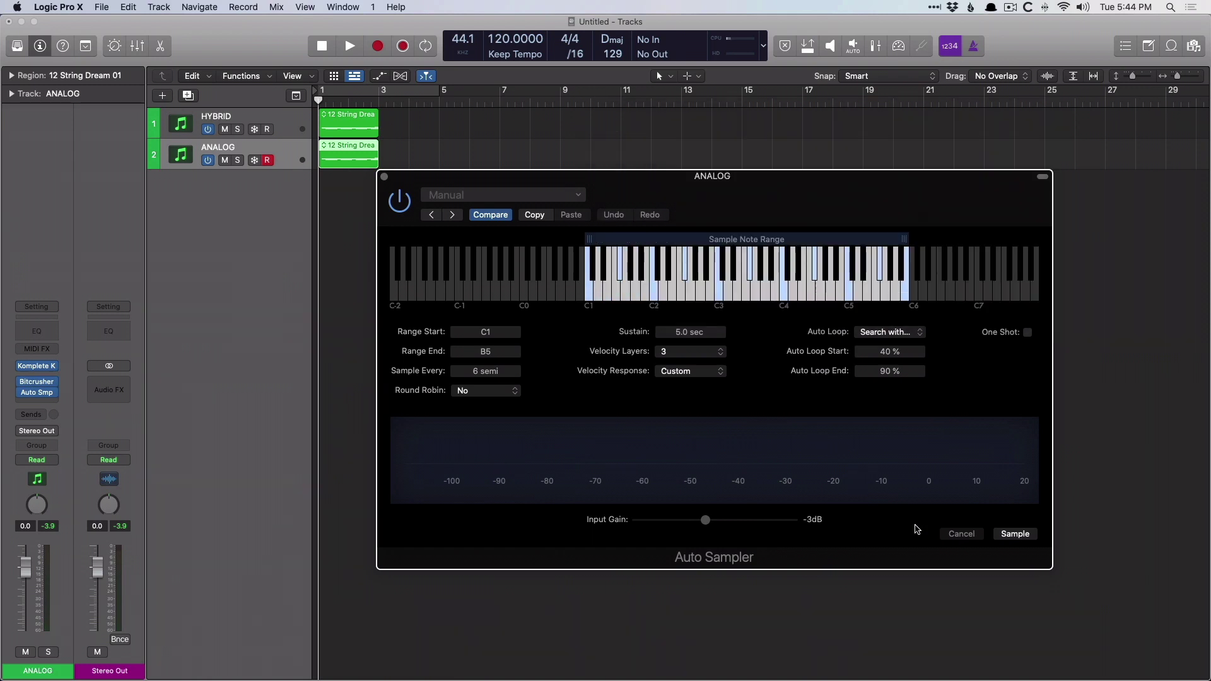
# Step: Sample the ANALOG instrument, naming the file 'Analog Dreams-bitcrush.exs', and start the run
pyautogui.click(1015, 534)
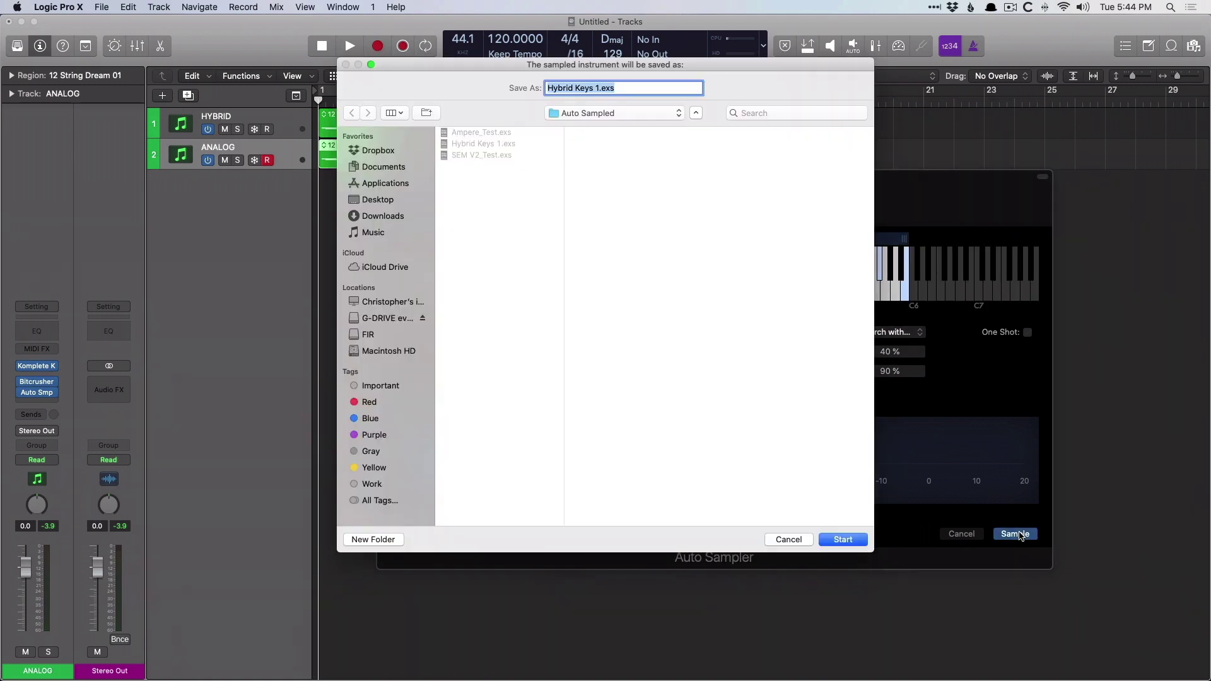
pyautogui.click(600, 88)
pyautogui.press('BackSpace')
pyautogui.press('BackSpace')
pyautogui.press('BackSpace')
pyautogui.press('BackSpace')
pyautogui.press('BackSpace')
pyautogui.press('BackSpace')
pyautogui.press('BackSpace')
pyautogui.press('BackSpace')
pyautogui.press('BackSpace')
pyautogui.press('BackSpace')
pyautogui.press('BackSpace')
pyautogui.press('BackSpace')
pyautogui.press('BackSpace')
pyautogui.write('Analog Dreams-bitc')
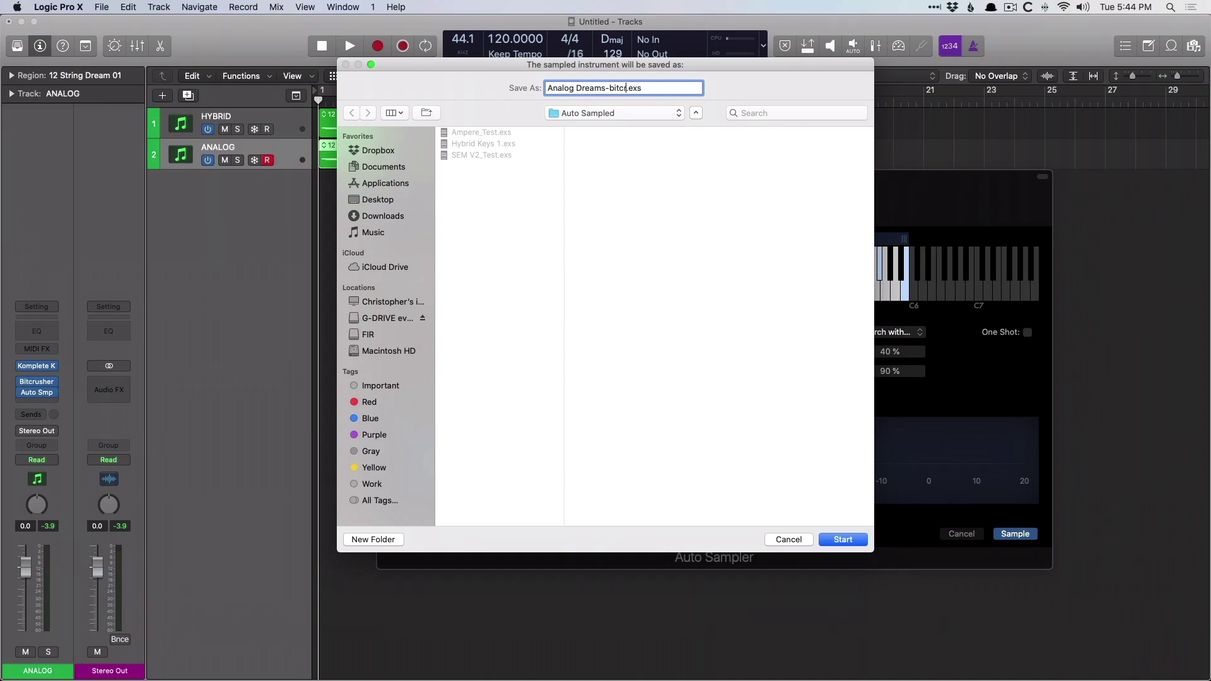
pyautogui.write('rush')
pyautogui.press('Return')
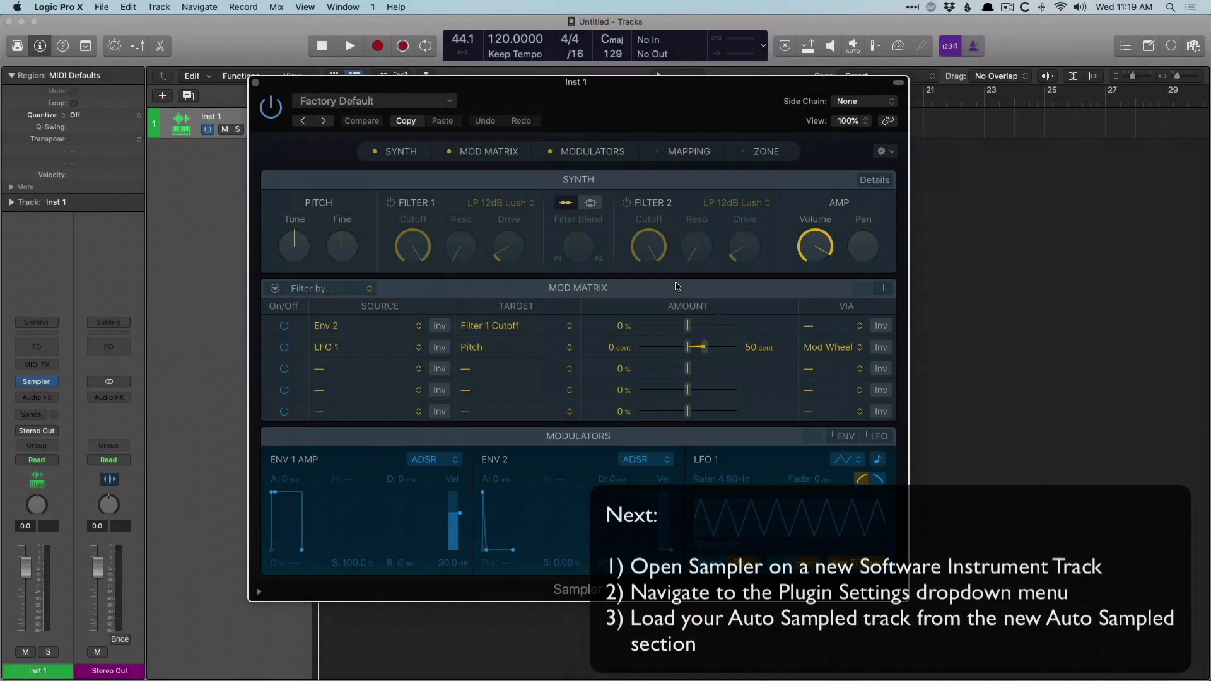
# Step: Load Auto Sampled > Hybrid Keys 1 into the new track's Sampler and view its sample mapping
pyautogui.click(449, 102)
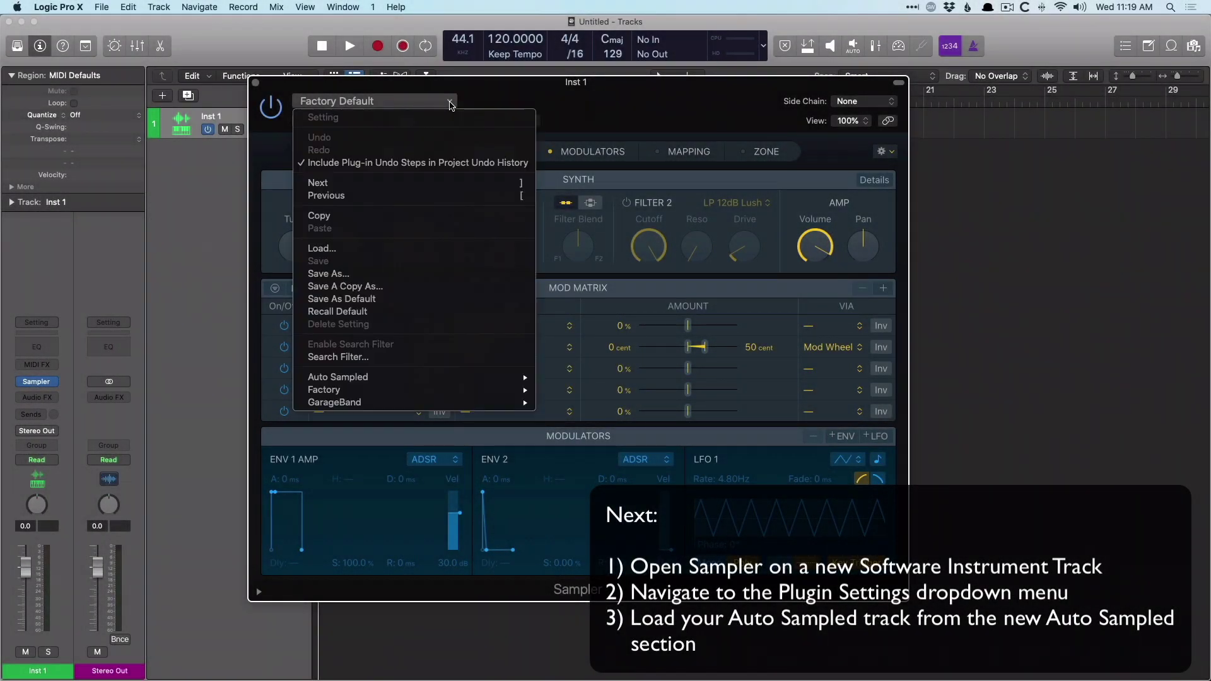
pyautogui.moveTo(450, 377)
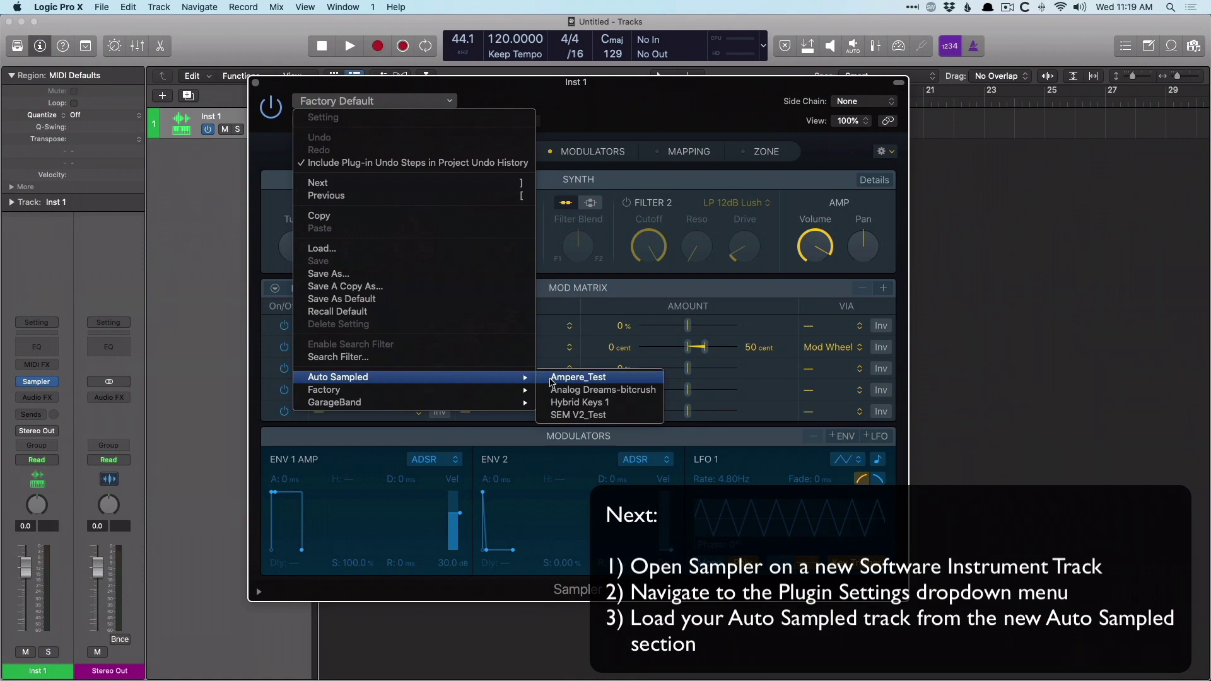
pyautogui.click(555, 403)
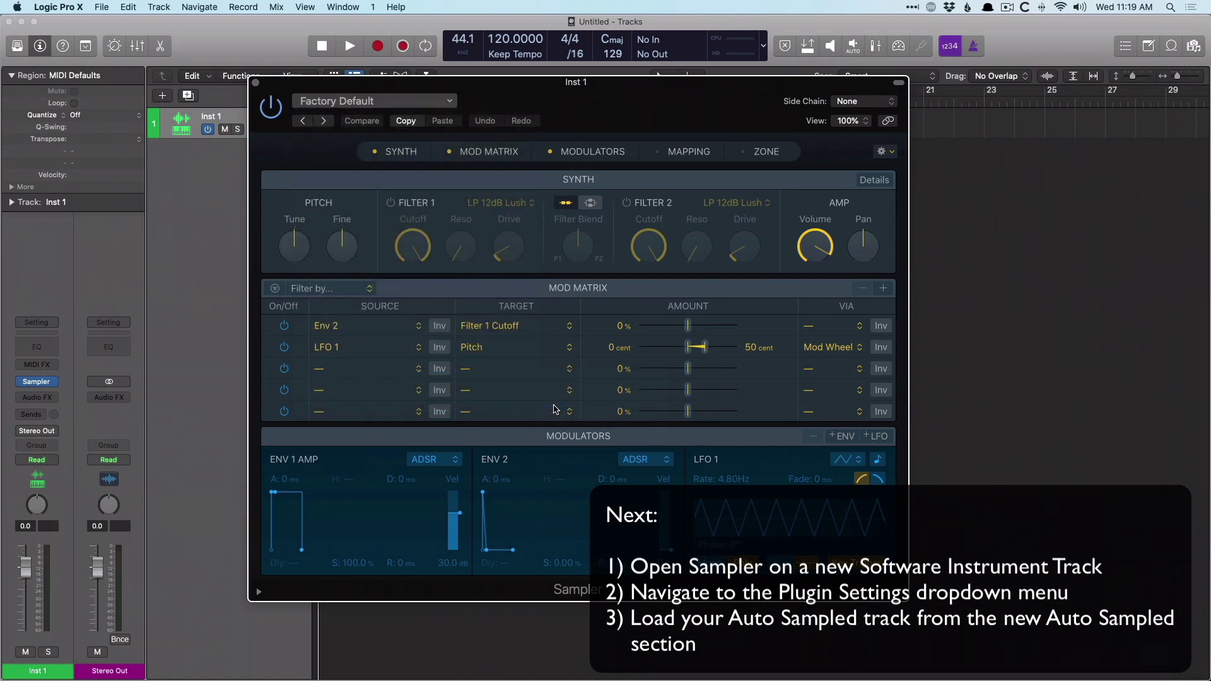
pyautogui.click(675, 154)
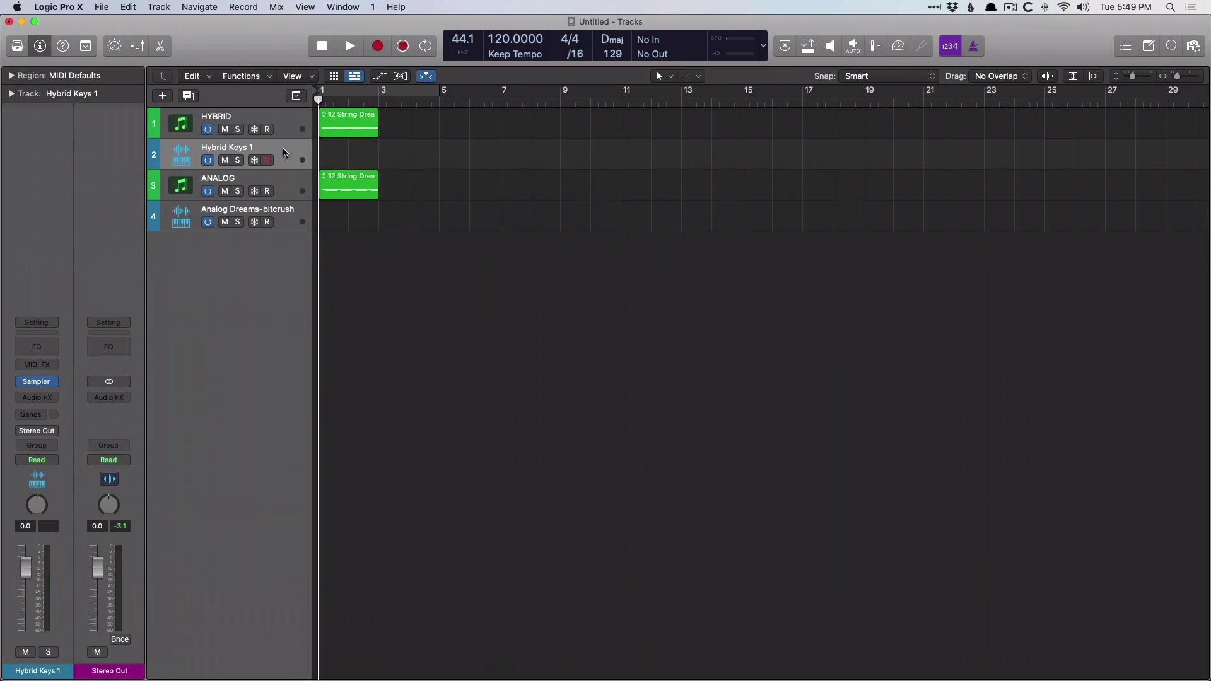
# Step: Select the original HYBRID track and play notes and chords on it with Musical Typing (Cmd-K)
pyautogui.press('Up')
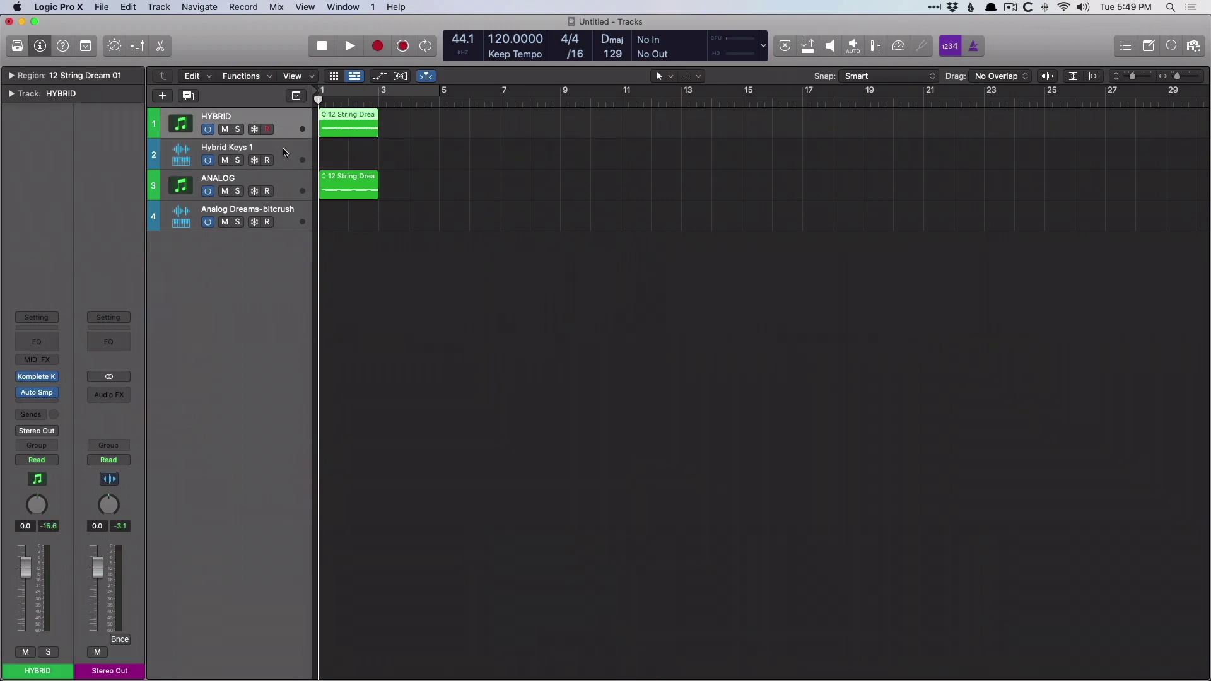
pyautogui.press('cmd+k')
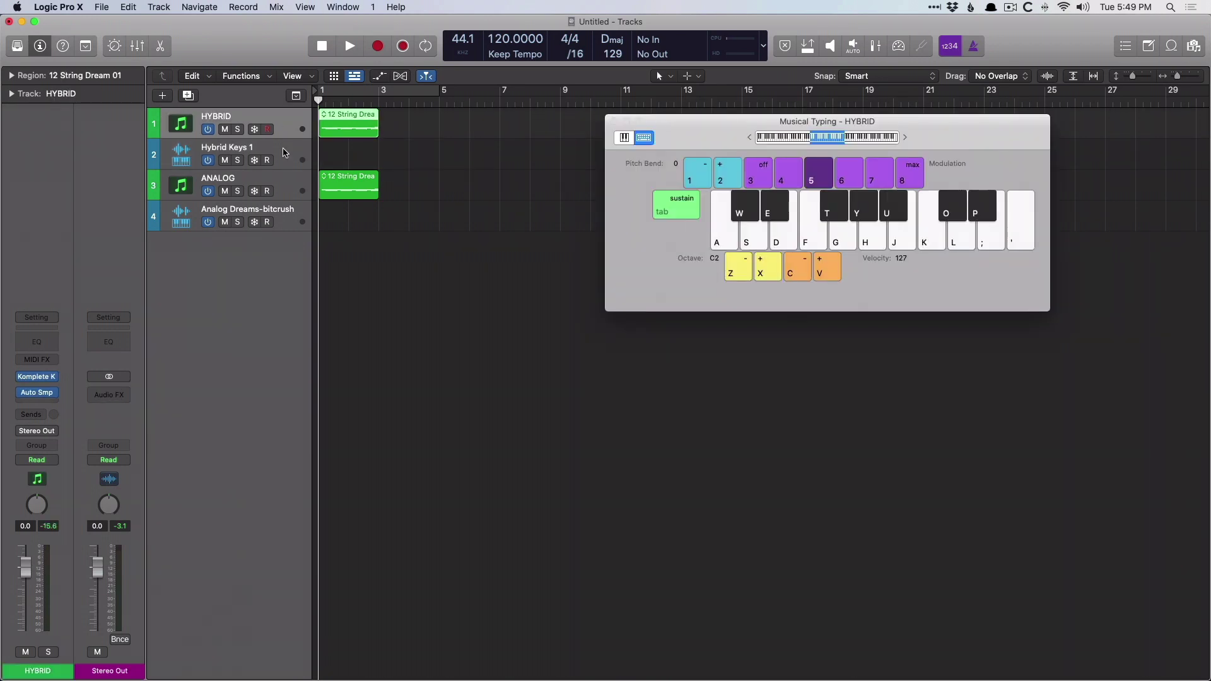
pyautogui.press('a')
pyautogui.press('d')
pyautogui.press('f')
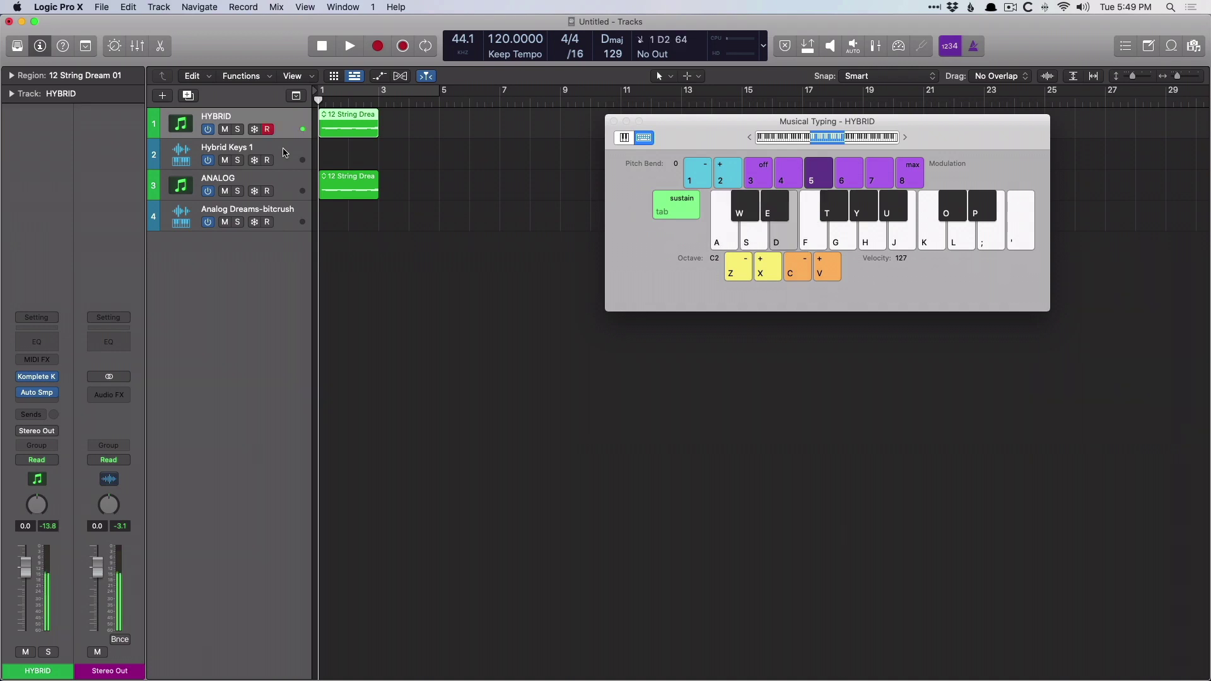
pyautogui.press('g')
pyautogui.press('f')
pyautogui.press('h')
pyautogui.press('j')
pyautogui.press('k')
pyautogui.press('k')
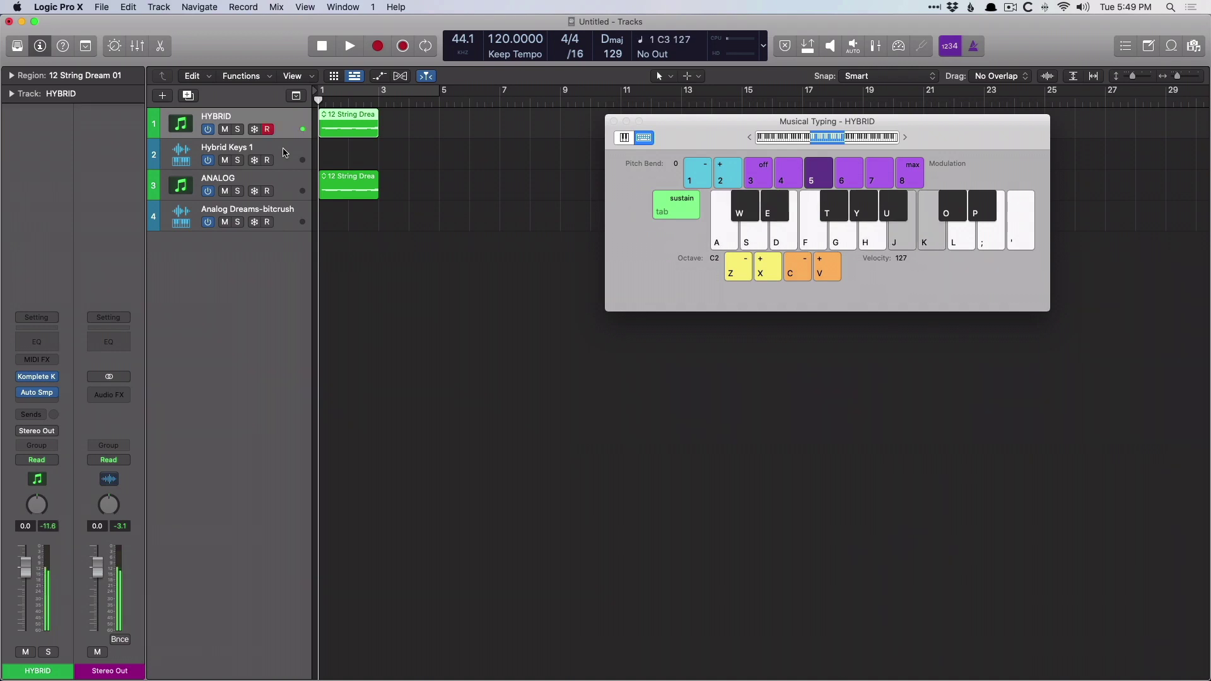
pyautogui.press('d')
pyautogui.press('f')
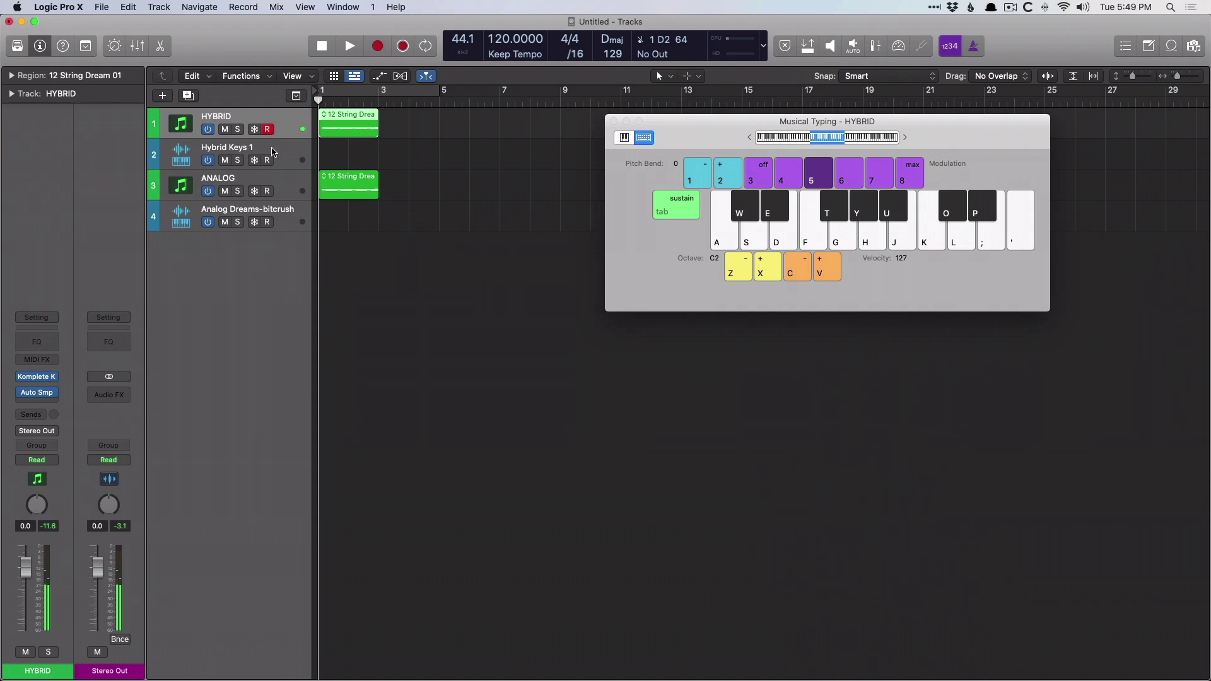
# Step: Select Hybrid Keys 1 and play notes and an A minor chord for comparison
pyautogui.click(271, 153)
pyautogui.press('a')
pyautogui.press('s')
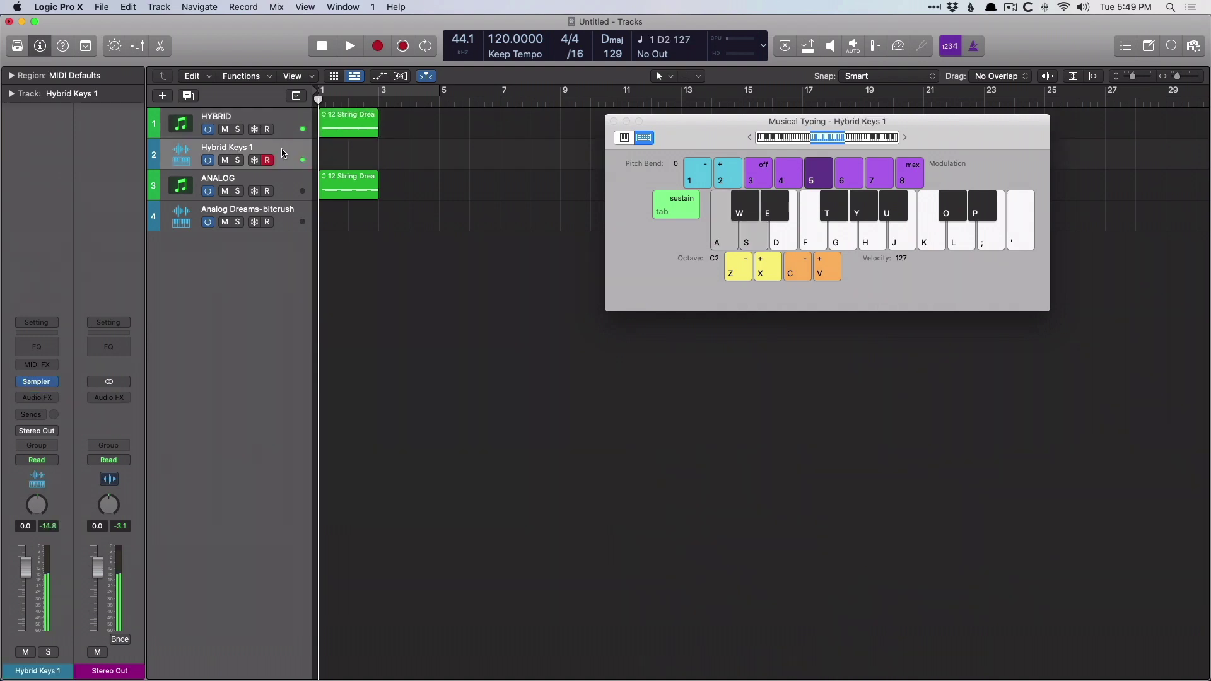
pyautogui.press('d')
pyautogui.press('f')
pyautogui.press('s')
pyautogui.press('g')
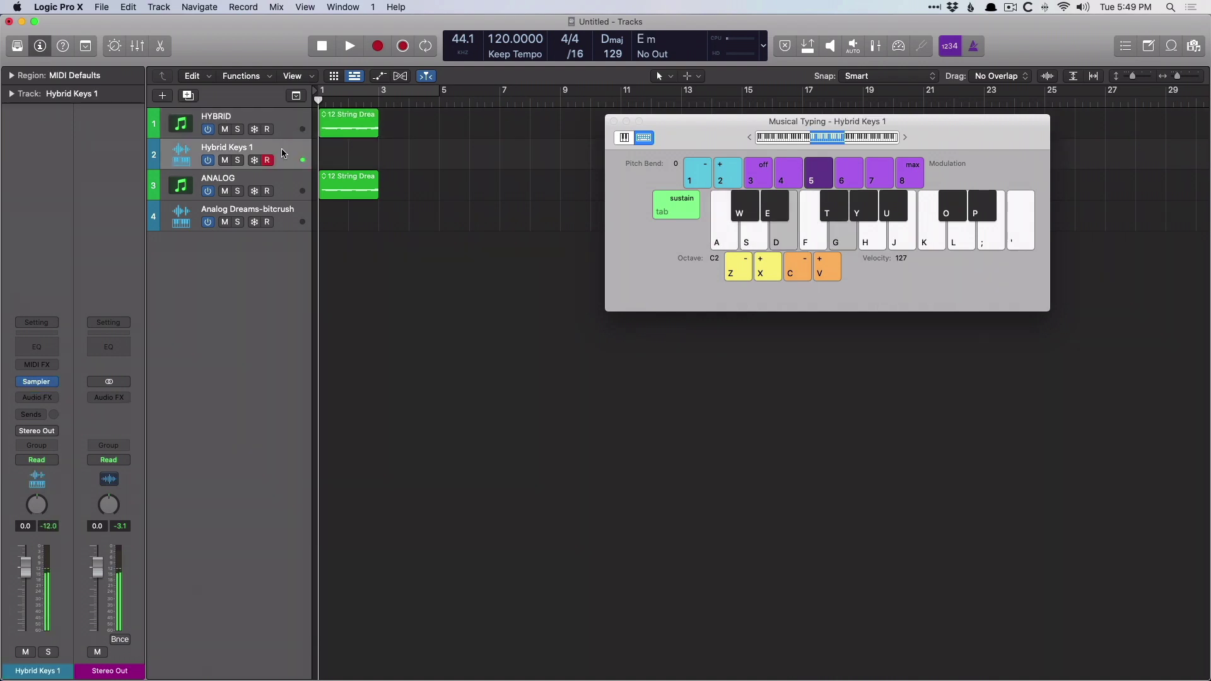
pyautogui.press('d')
pyautogui.press('h')
pyautogui.press('h')
pyautogui.press('k')
pyautogui.press('k')
pyautogui.press('l')
pyautogui.press('g')
pyautogui.press('f')
pyautogui.press('s')
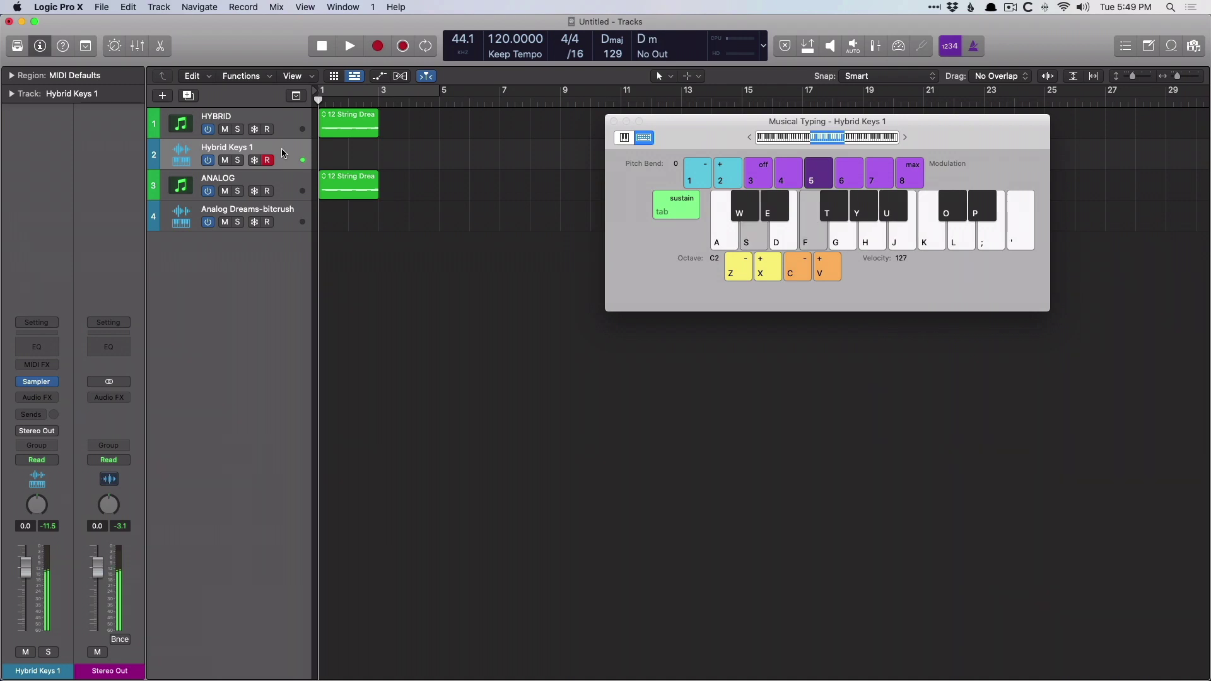
pyautogui.press('s')
pyautogui.press('d')
pyautogui.press('a')
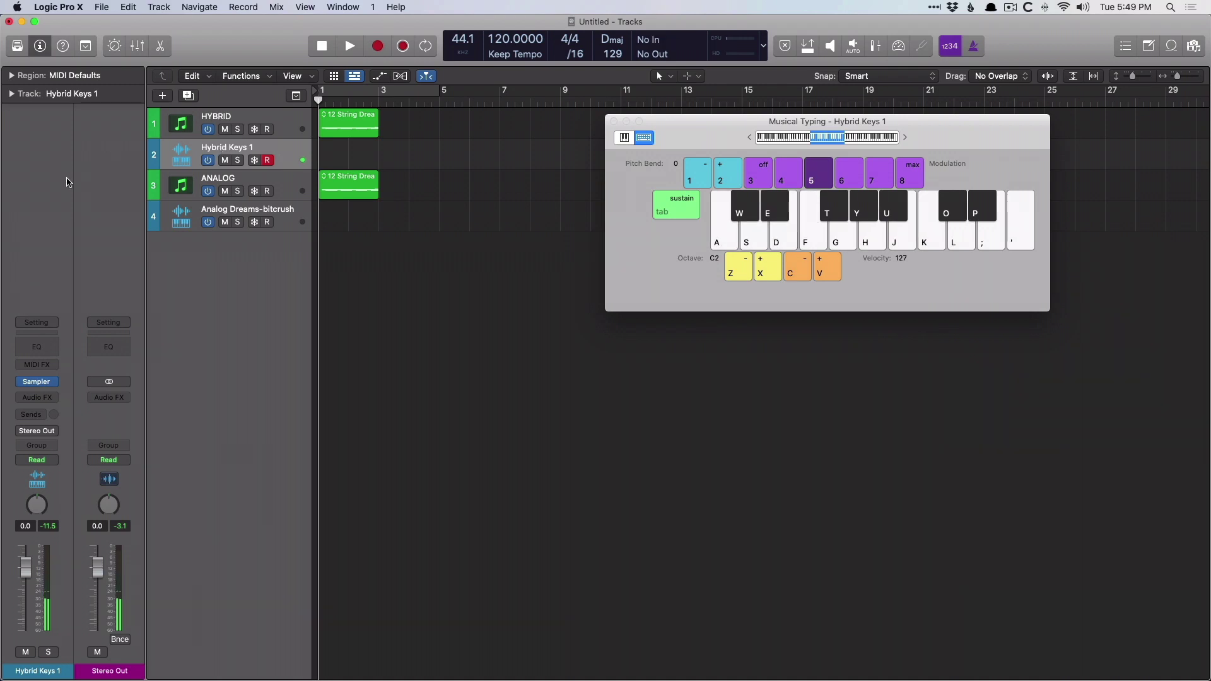
# Step: Select the original ANALOG track and play C and E minor chords on it
pyautogui.click(296, 181)
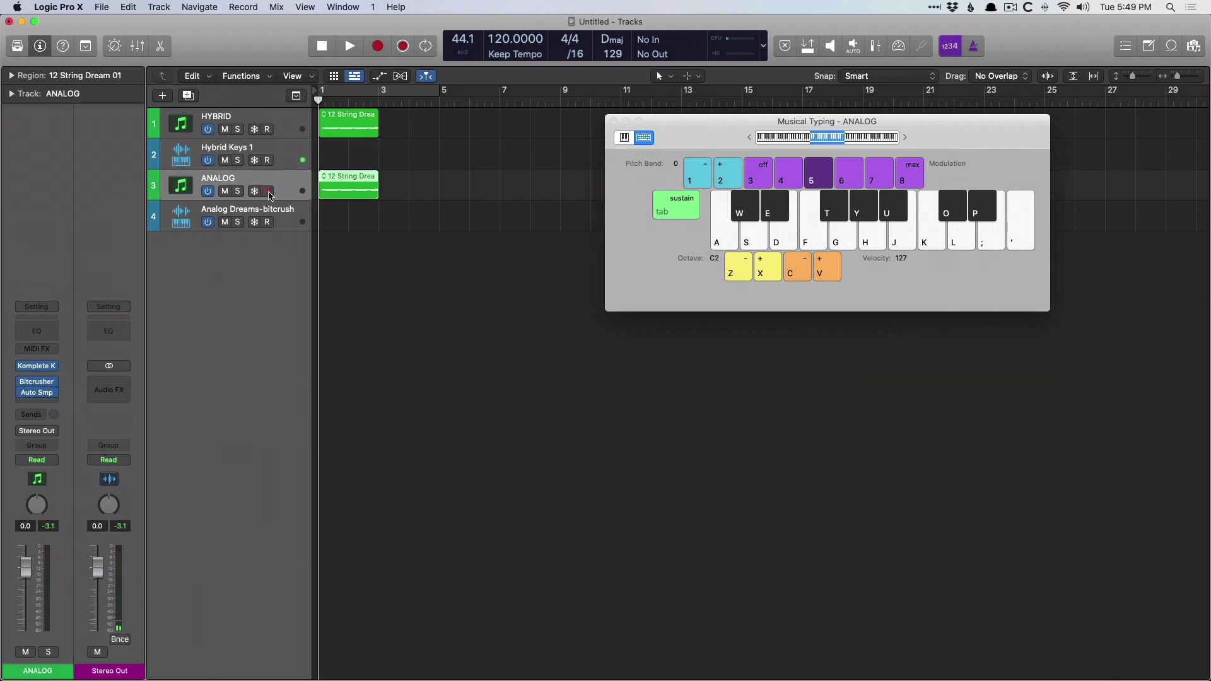
pyautogui.press('a')
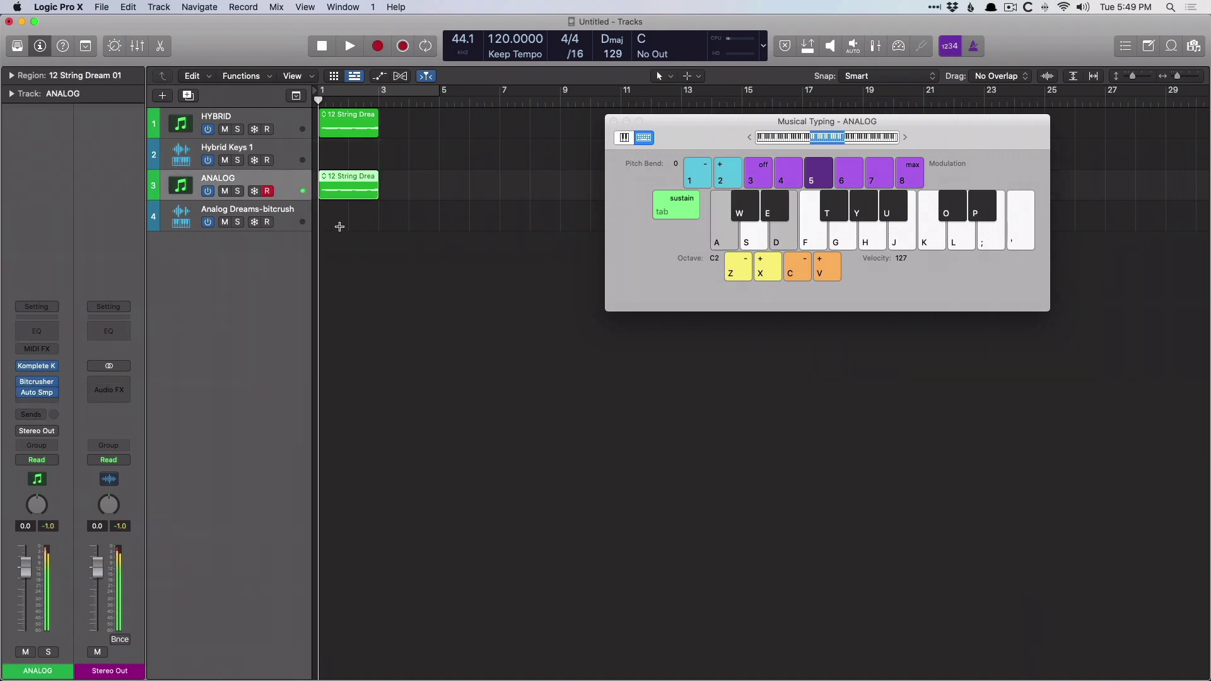
pyautogui.press('d')
pyautogui.press('g')
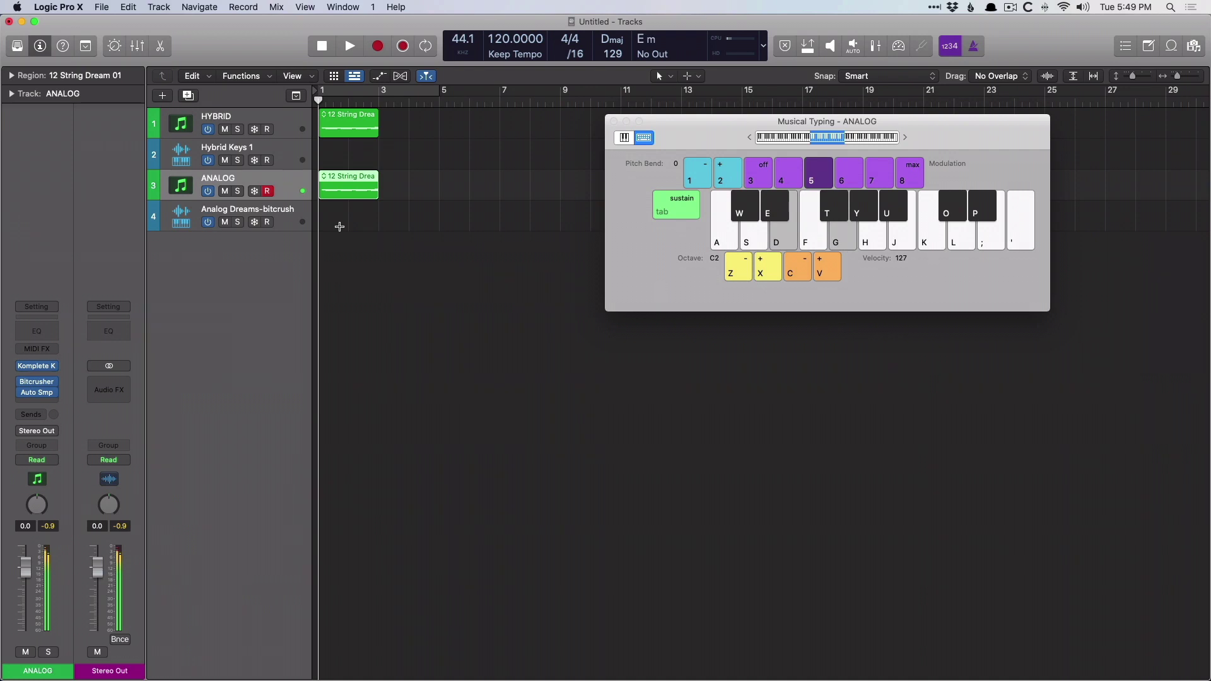
# Step: Select Analog Dreams-bitcrush and play C, D minor and F chords on it
pyautogui.click(300, 218)
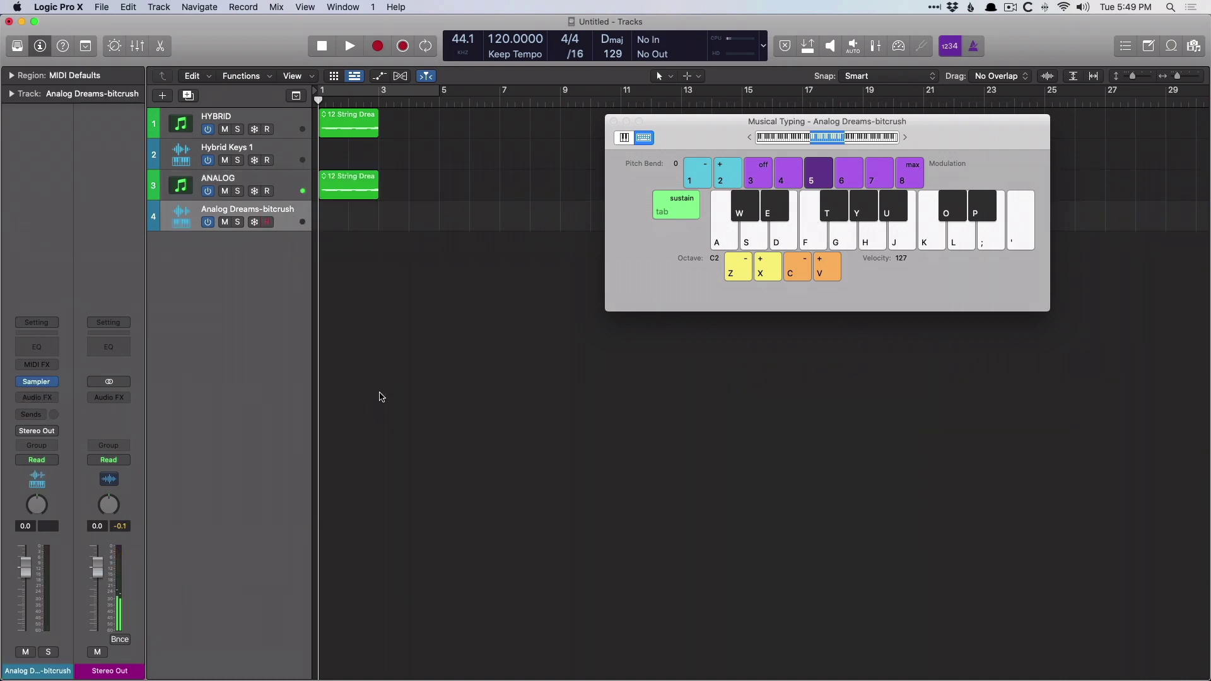
pyautogui.press('a')
pyautogui.press('d')
pyautogui.press('s')
pyautogui.press('f')
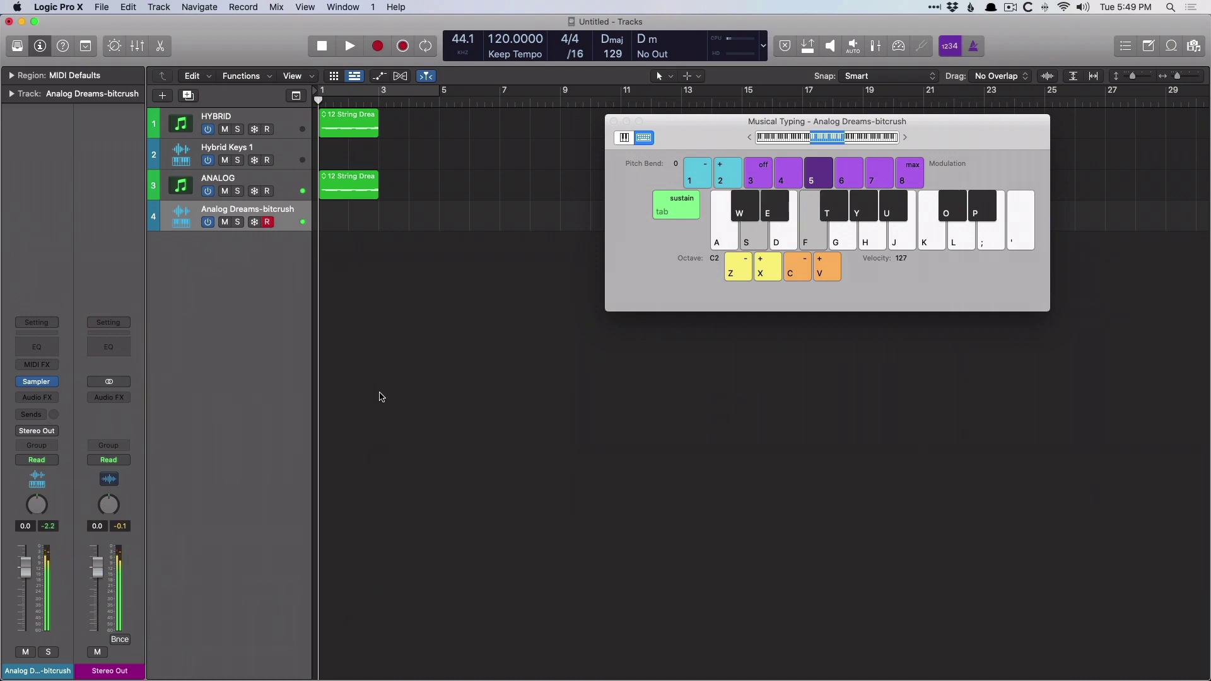
pyautogui.press('g')
pyautogui.press('h')
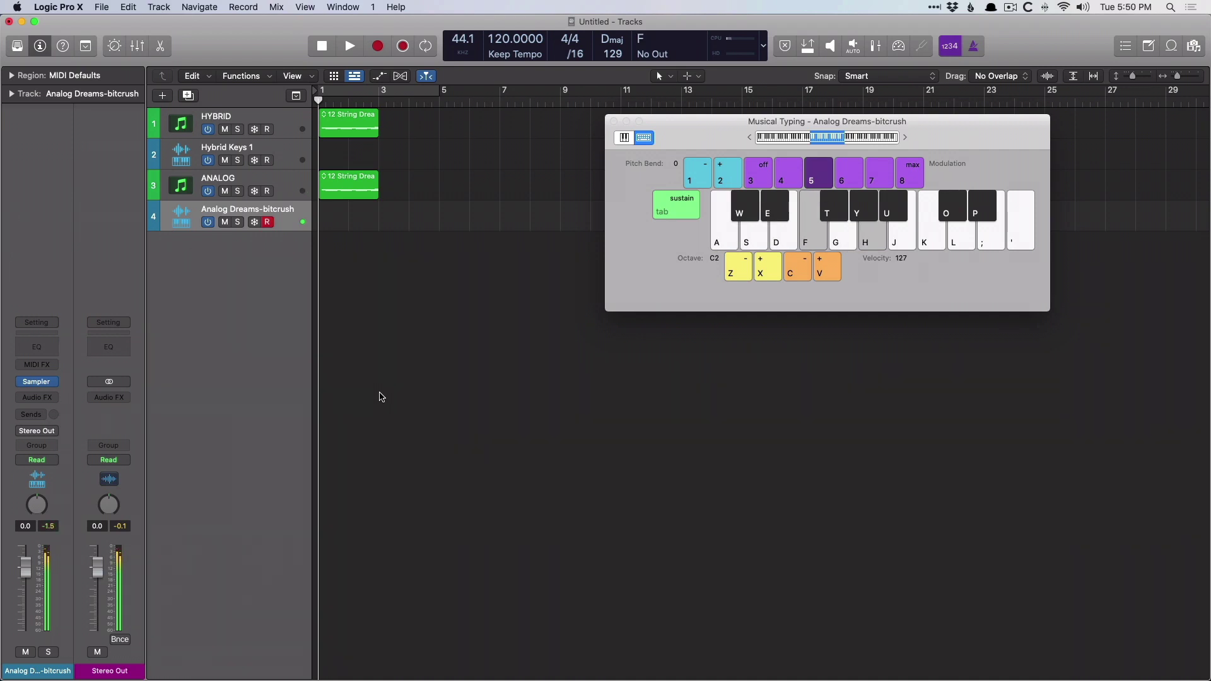
# Step: Switch between ANALOG and Analog Dreams-bitcrush, playing the same C chord on each
pyautogui.press('Up')
pyautogui.press('a')
pyautogui.press('d')
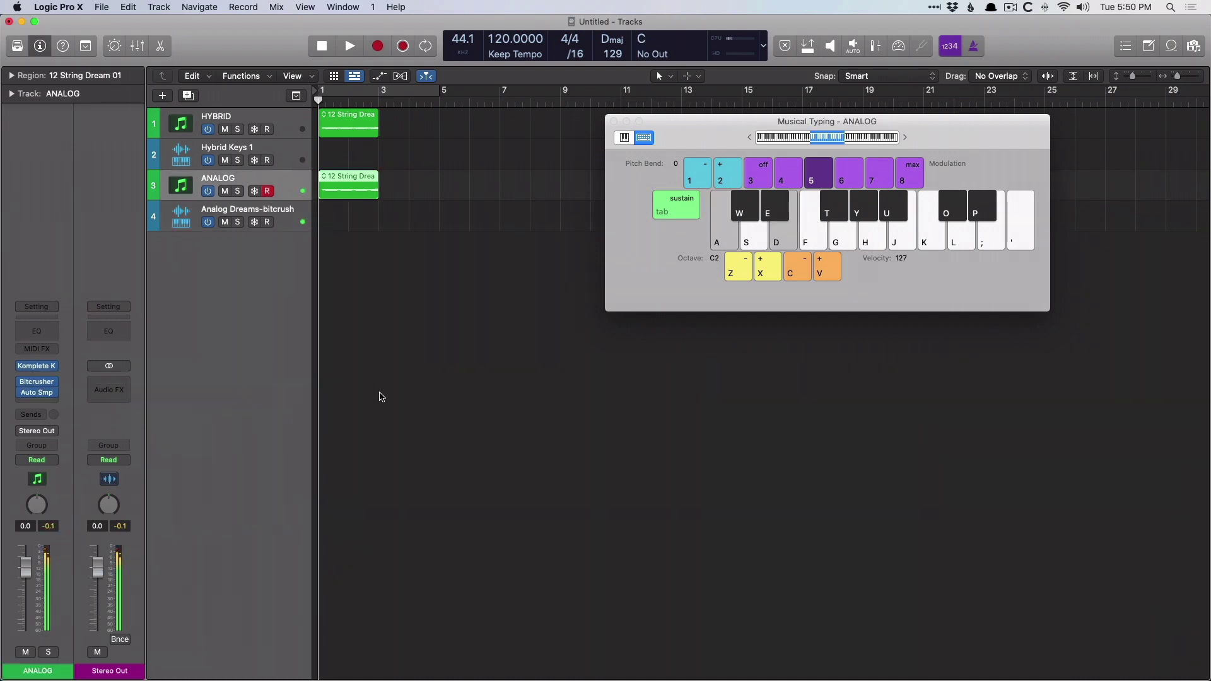
pyautogui.press('Down')
pyautogui.press('a')
pyautogui.press('d')
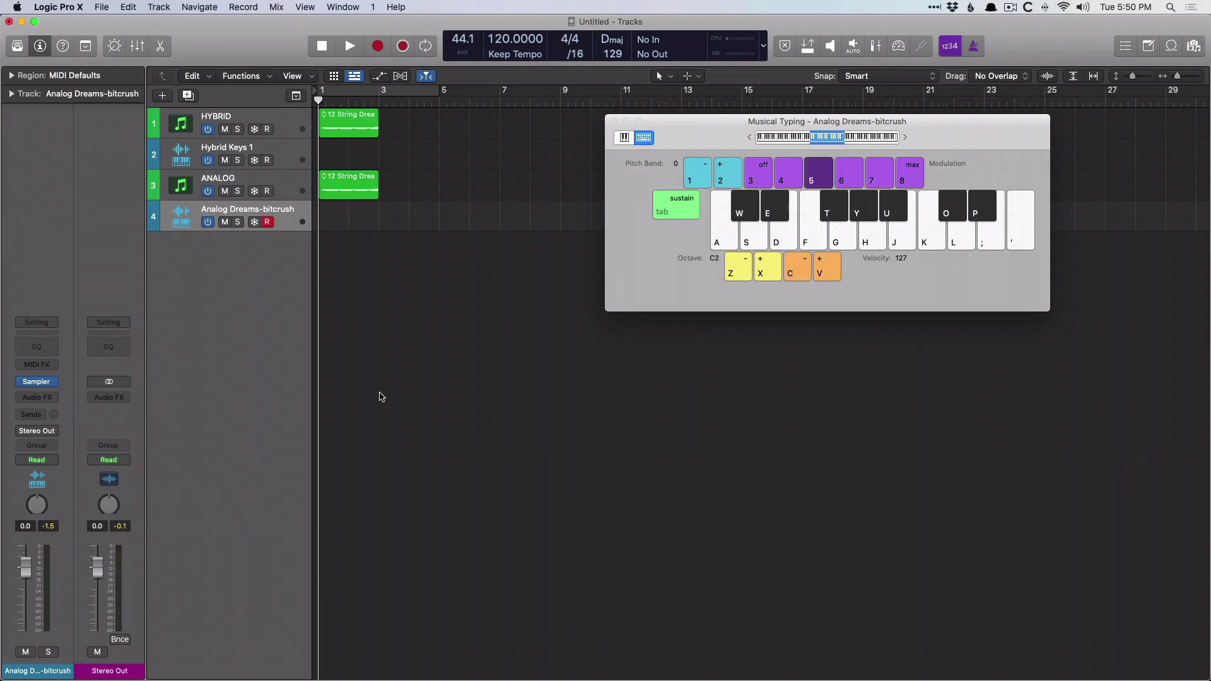
# Step: Select ANALOG and open its Auto Sampler insert to review the sampling settings
pyautogui.click(194, 188)
pyautogui.click(38, 394)
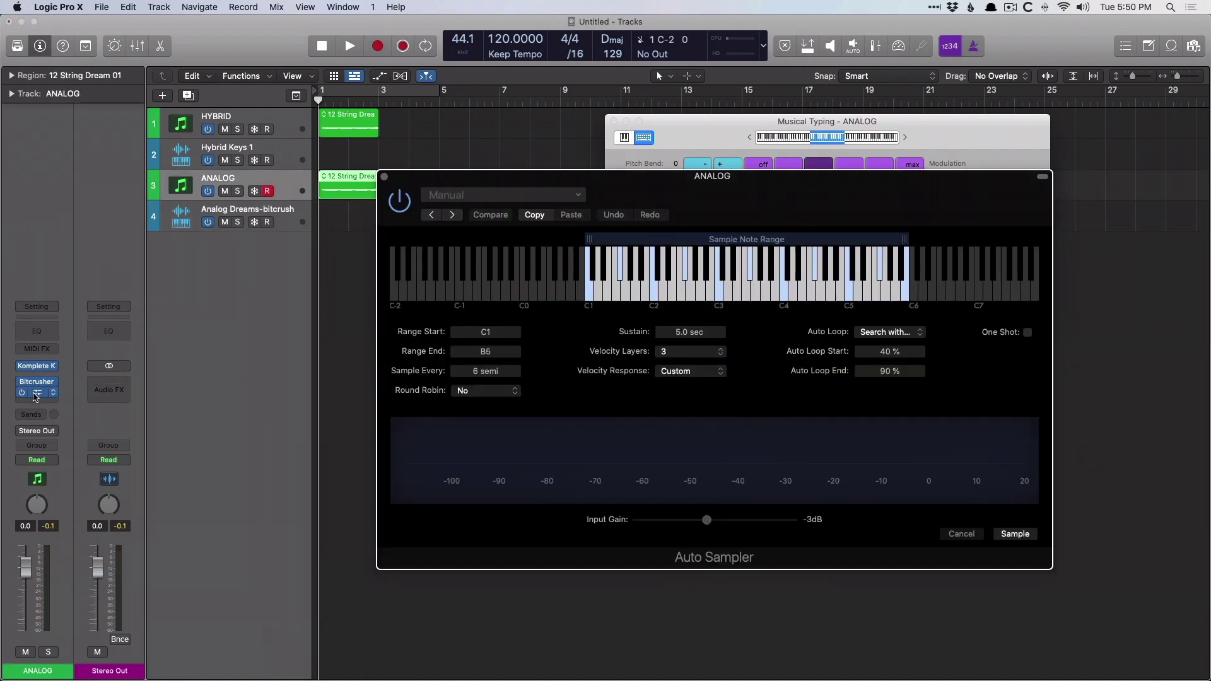